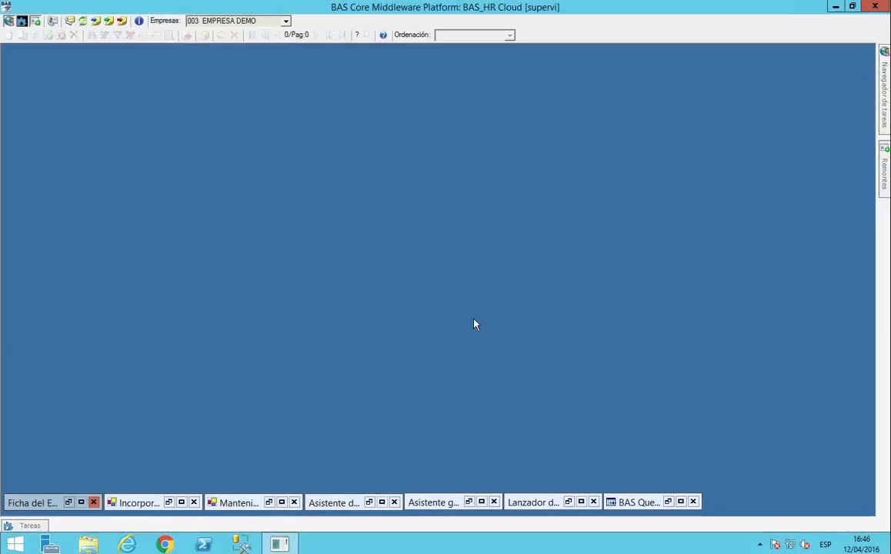
# Open the employee record and review its personal data, every contract data section and the payroll results.
pyautogui.click(70, 502)
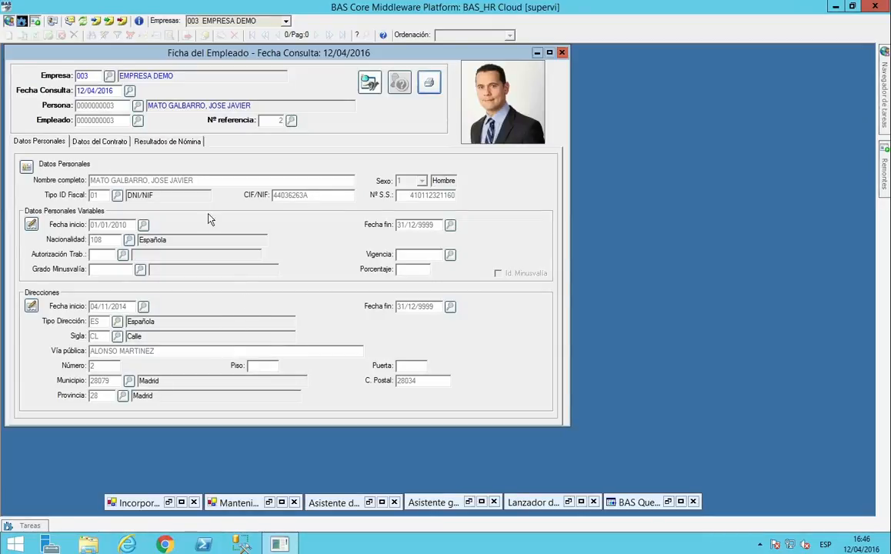
pyautogui.moveTo(252, 105); pyautogui.dragTo(149, 104)
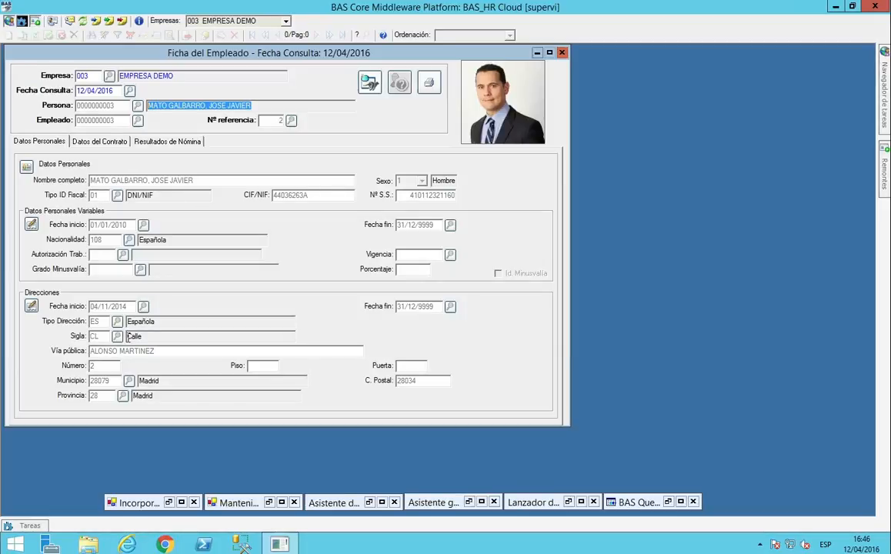
pyautogui.click(112, 144)
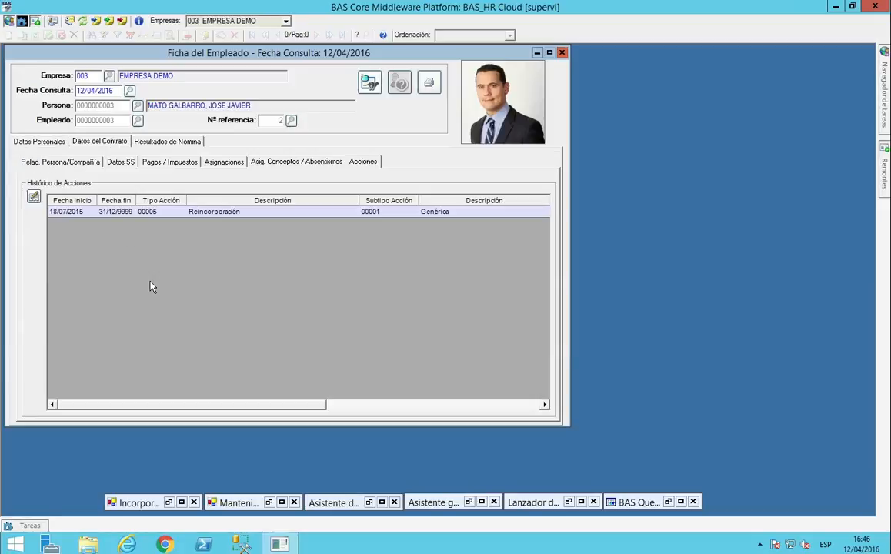
pyautogui.click(72, 166)
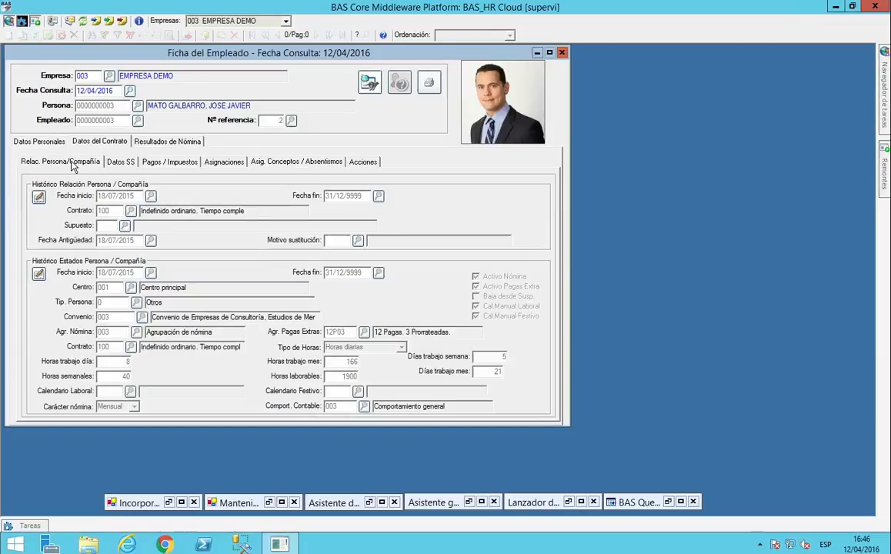
pyautogui.click(124, 164)
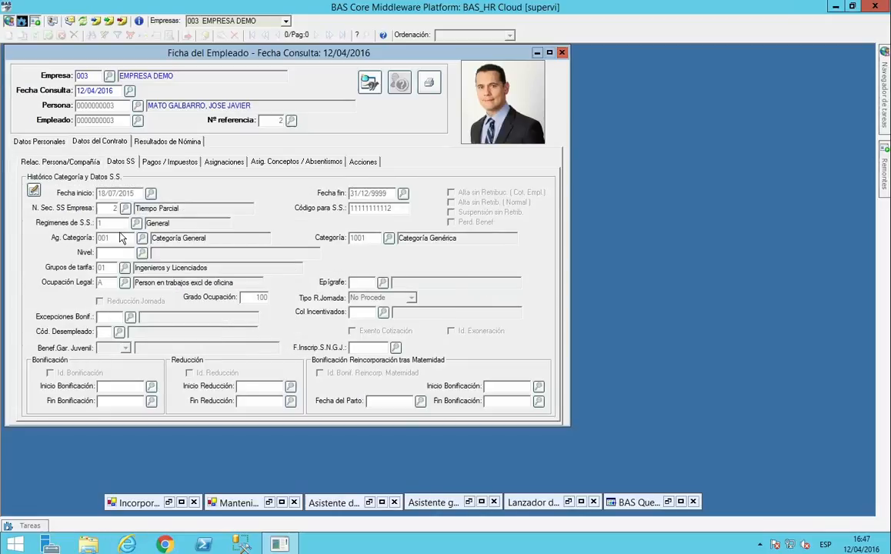
pyautogui.click(174, 162)
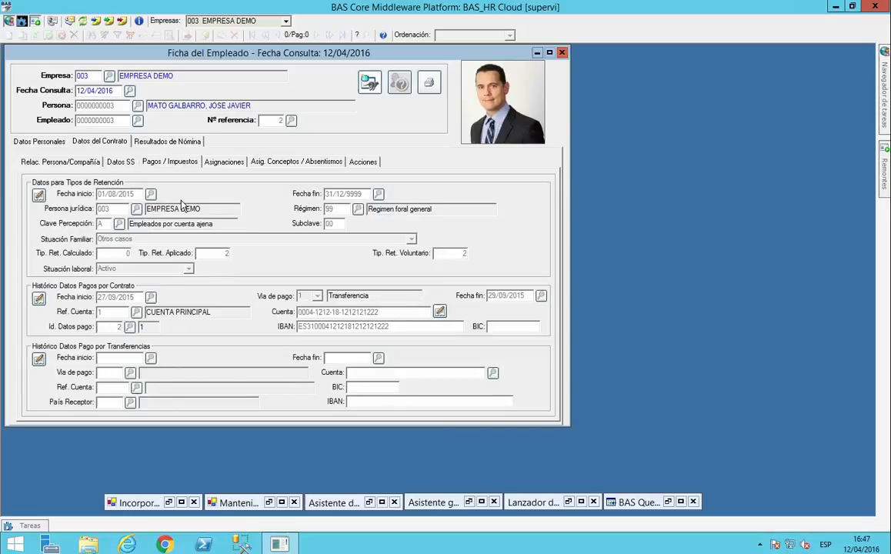
pyautogui.click(222, 163)
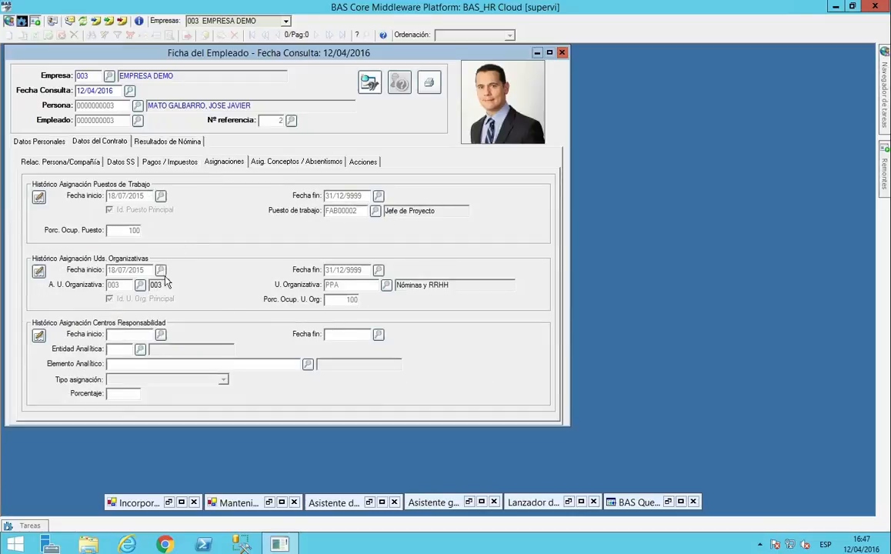
pyautogui.click(282, 164)
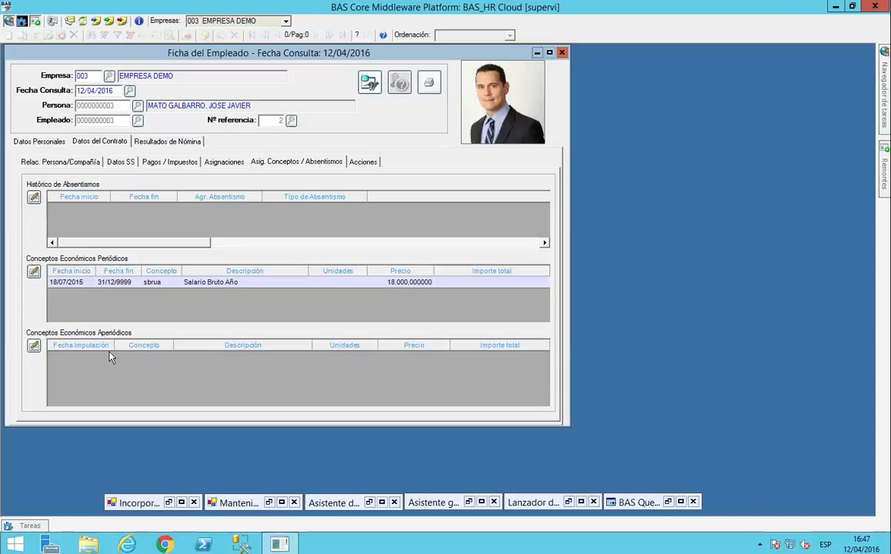
pyautogui.click(363, 163)
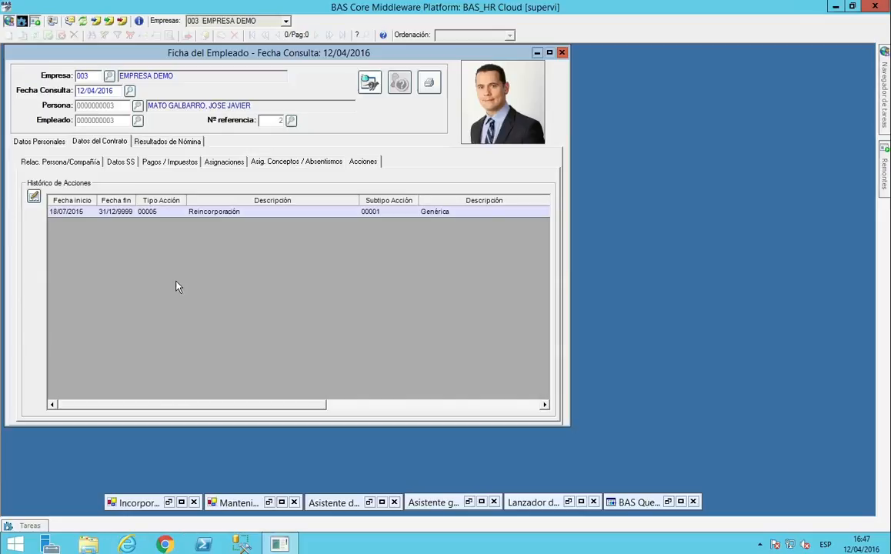
pyautogui.click(163, 143)
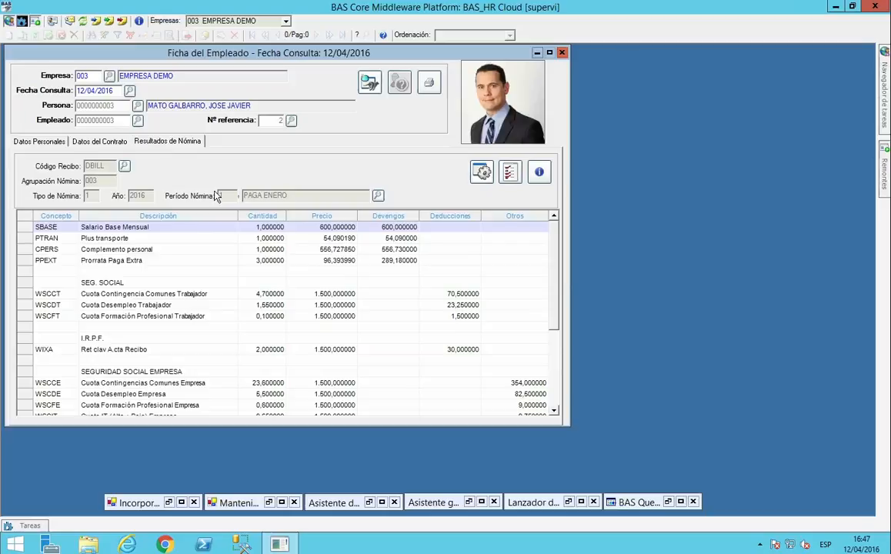
pyautogui.moveTo(560, 232); pyautogui.dragTo(563, 291)
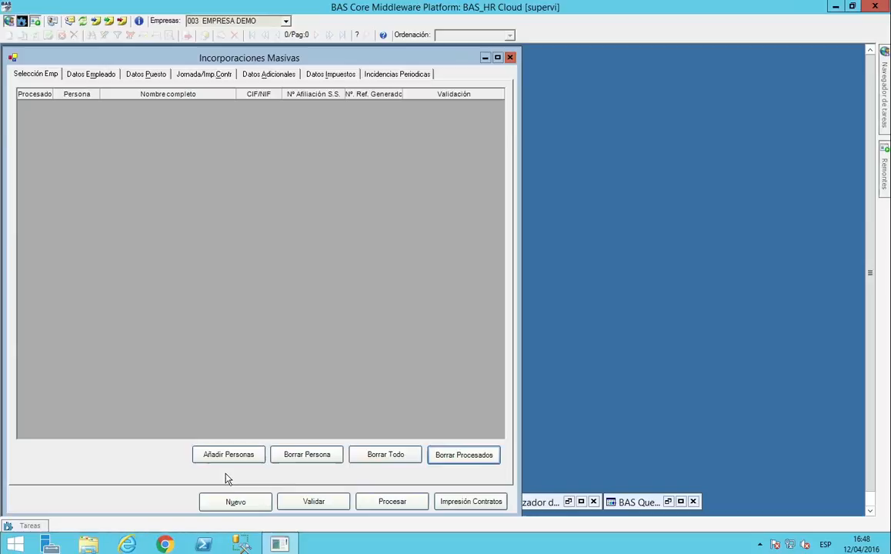
# Add the first eleven people in the unfiltered persons list to the Incorporaciones Masivas selection.
pyautogui.click(241, 460)
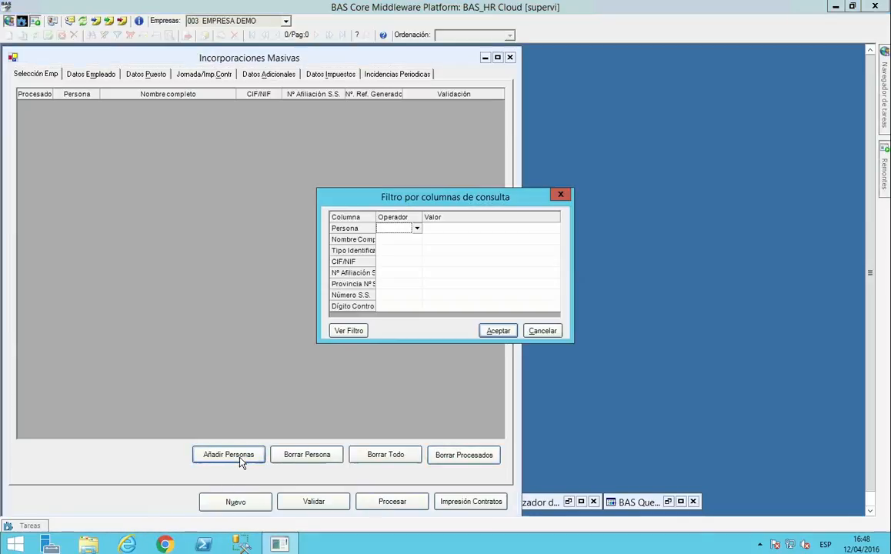
pyautogui.click(498, 330)
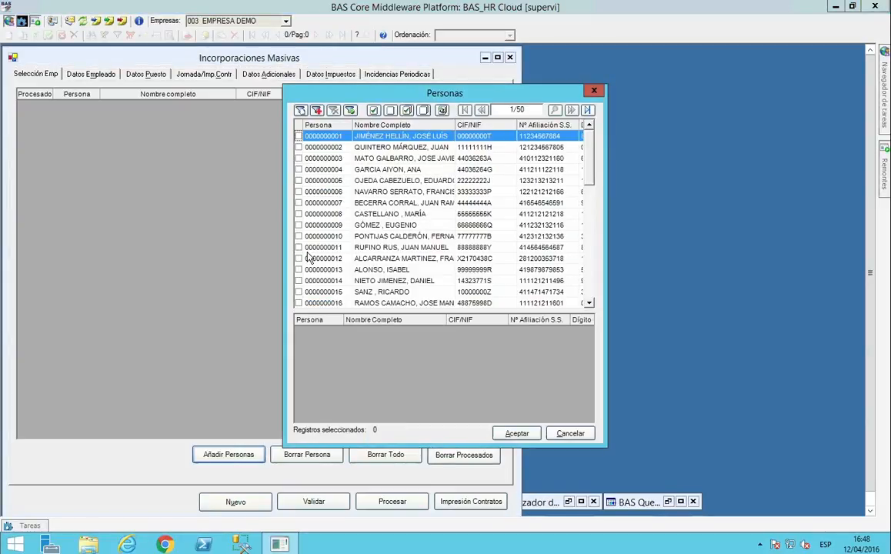
pyautogui.keyDown('shift'); pyautogui.click(307, 249); pyautogui.keyUp('shift')
pyautogui.click(373, 111)
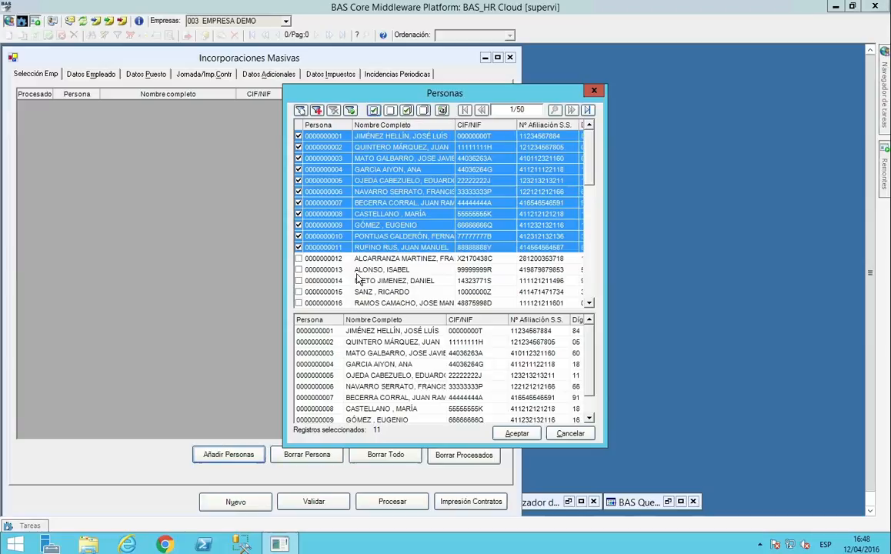
pyautogui.click(516, 436)
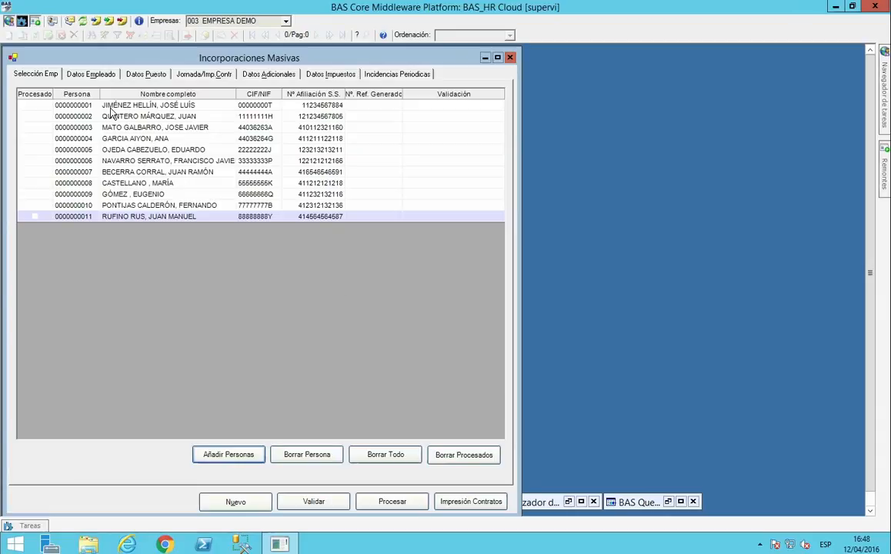
# Review the mass incorporation's employee, position, working-hours and contract, additional, tax and periodic incident data.
pyautogui.click(85, 75)
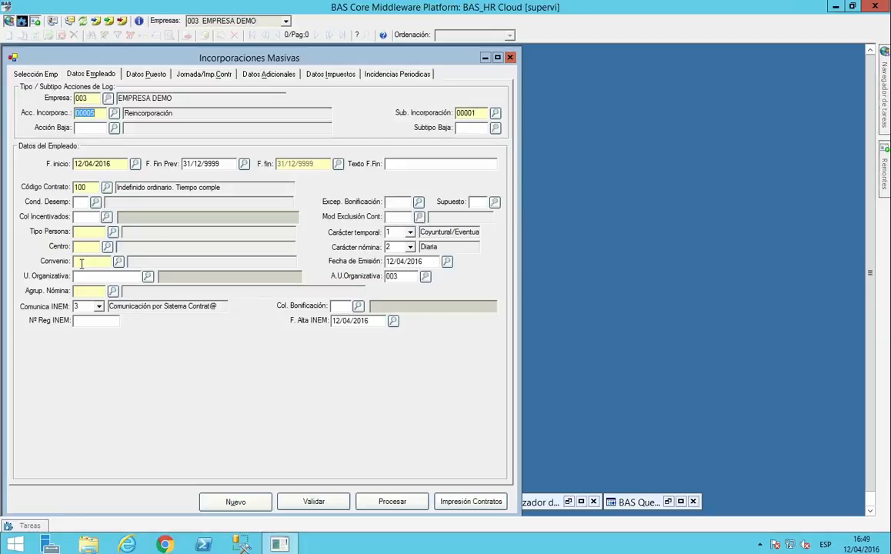
pyautogui.click(153, 74)
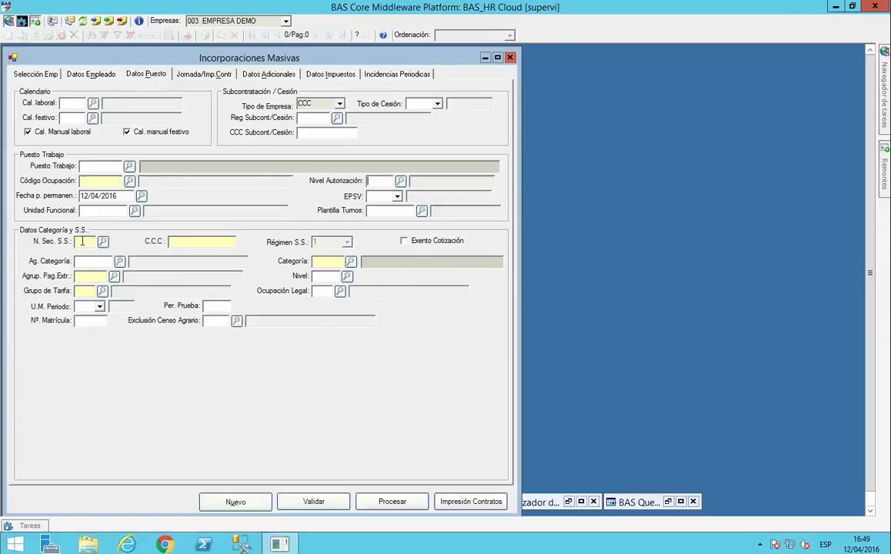
pyautogui.click(199, 75)
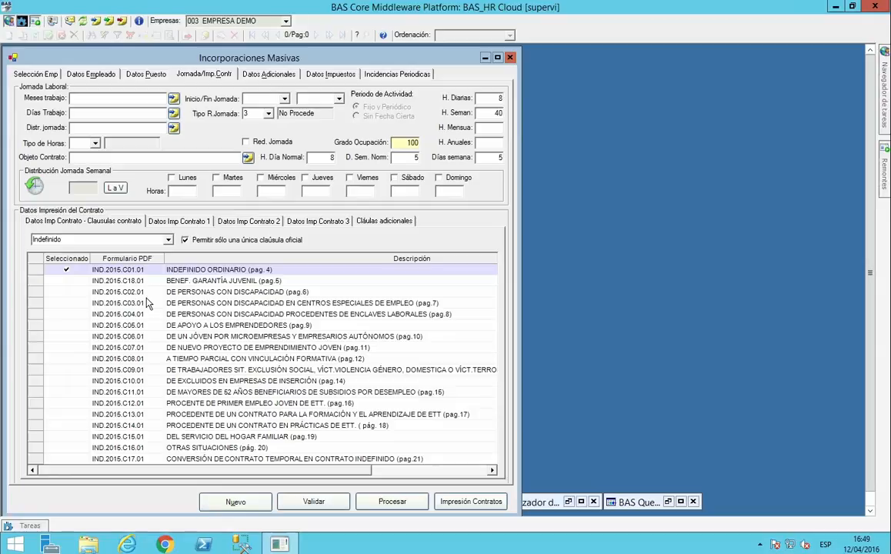
pyautogui.click(262, 77)
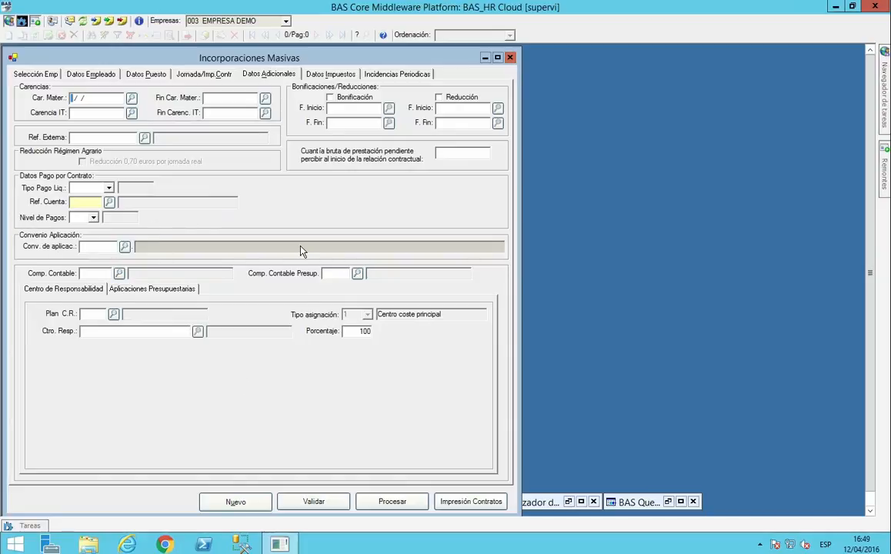
pyautogui.click(305, 73)
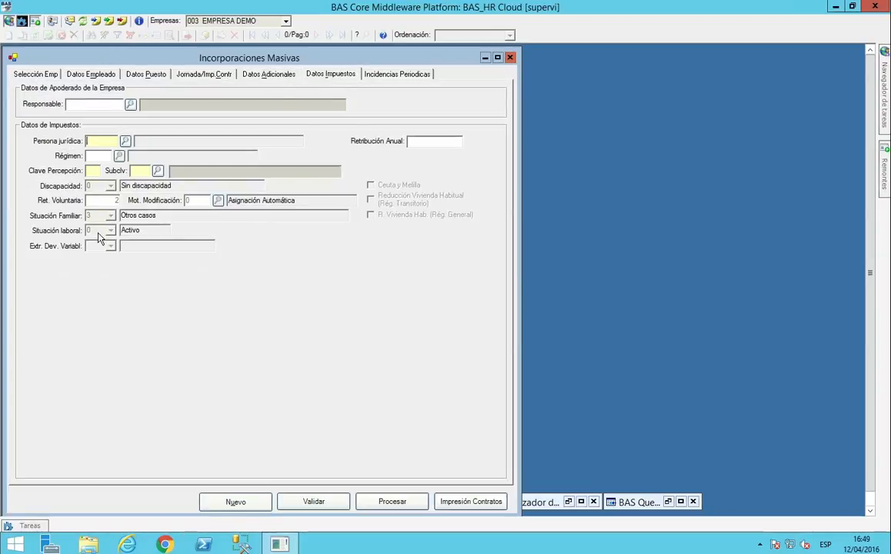
pyautogui.click(394, 74)
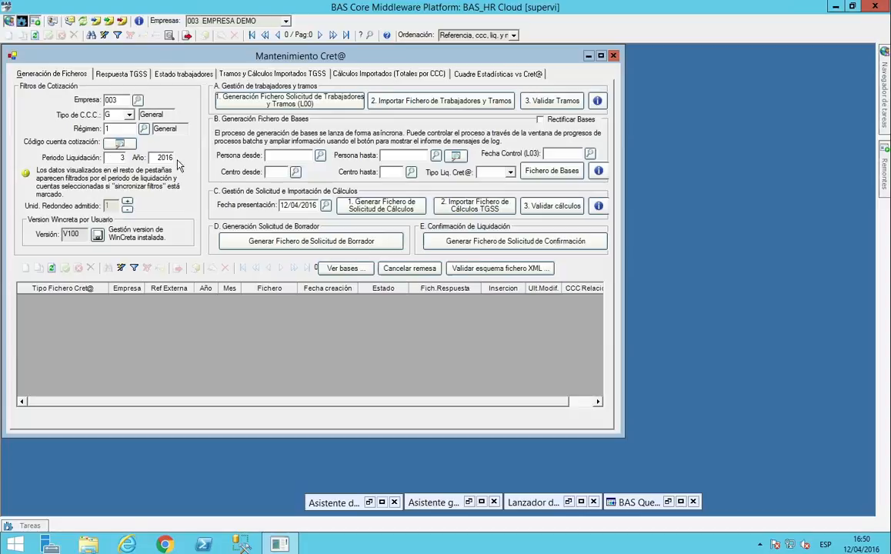
# View the contribution account codes available for the Mantenimiento Cret@ filter and close the list without selecting any.
pyautogui.click(118, 144)
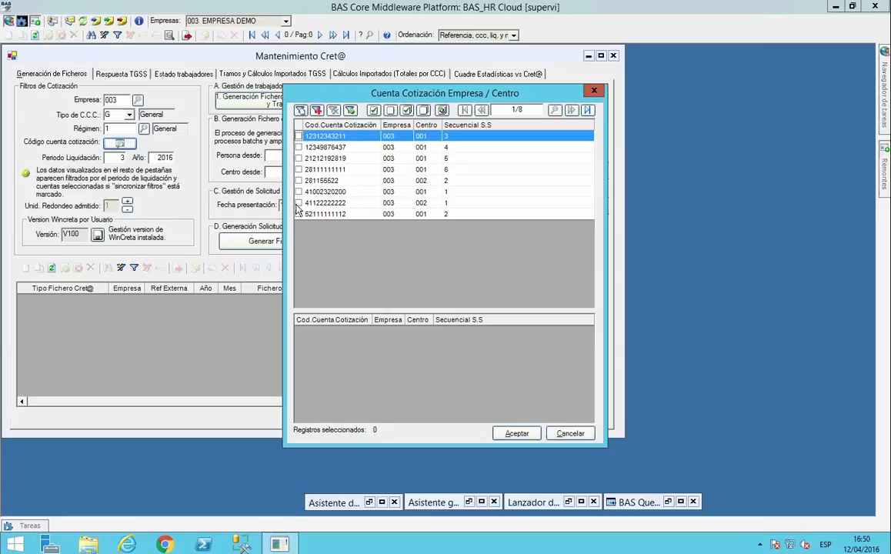
pyautogui.click(595, 92)
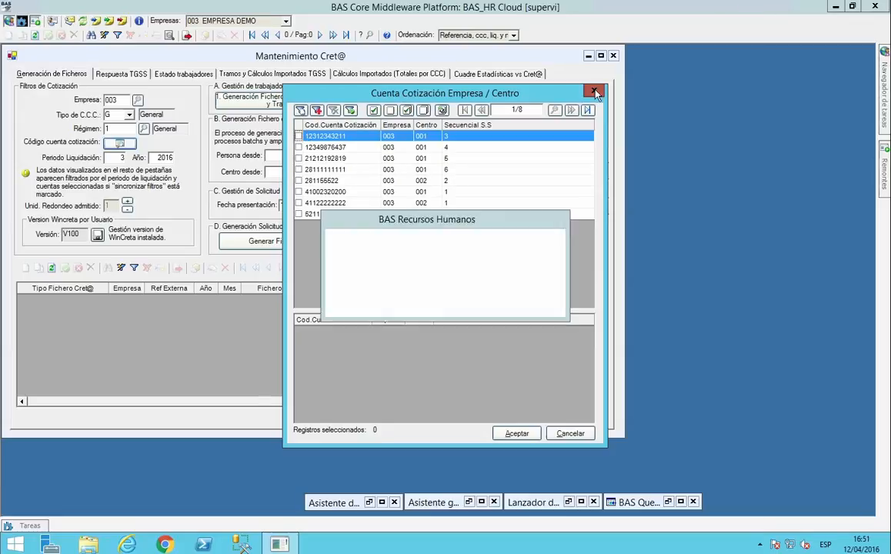
pyautogui.click(449, 299)
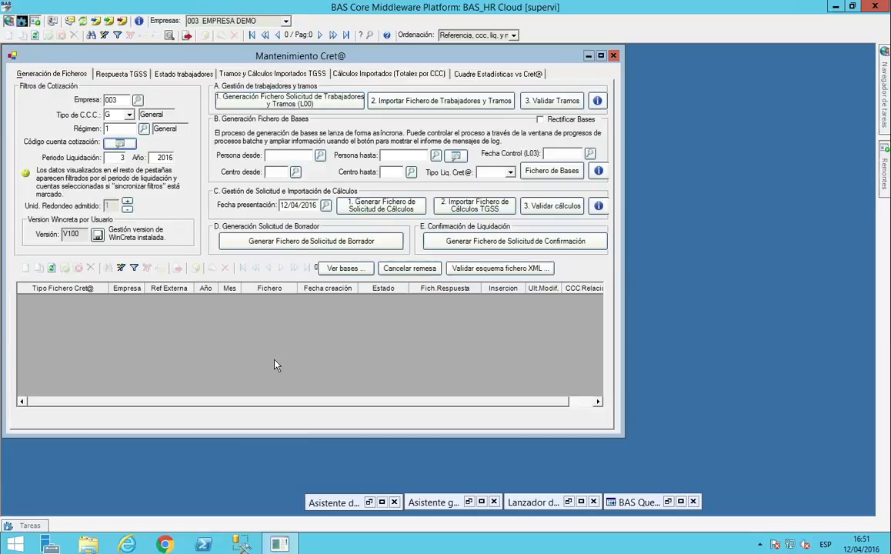
# Review the Cret@ TGSS responses, worker status, imported sections and calculations, liquidation types and statistics reconciliation, and close Mantenimiento Cret@.
pyautogui.click(120, 74)
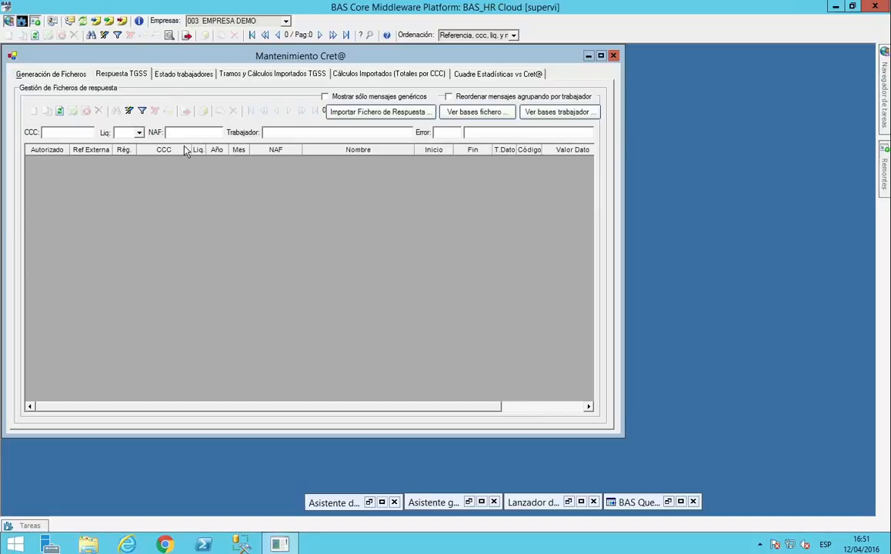
pyautogui.click(179, 75)
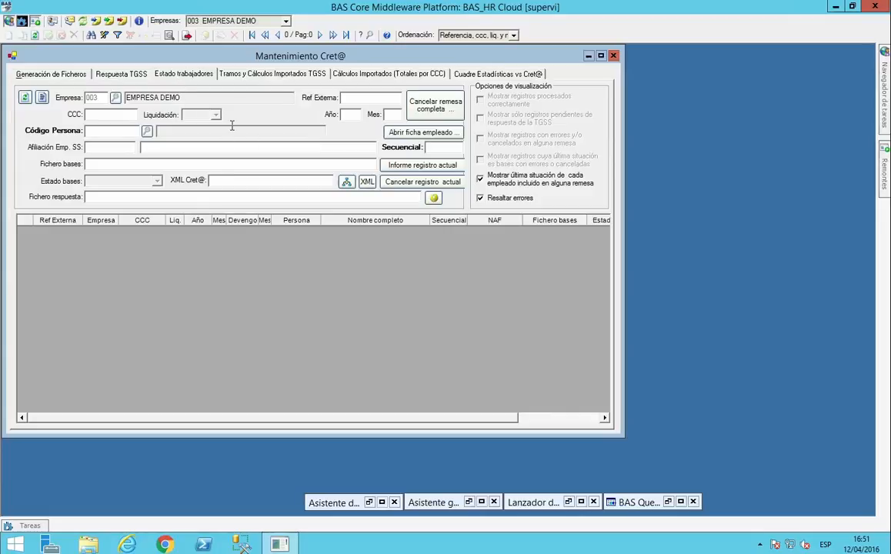
pyautogui.click(259, 77)
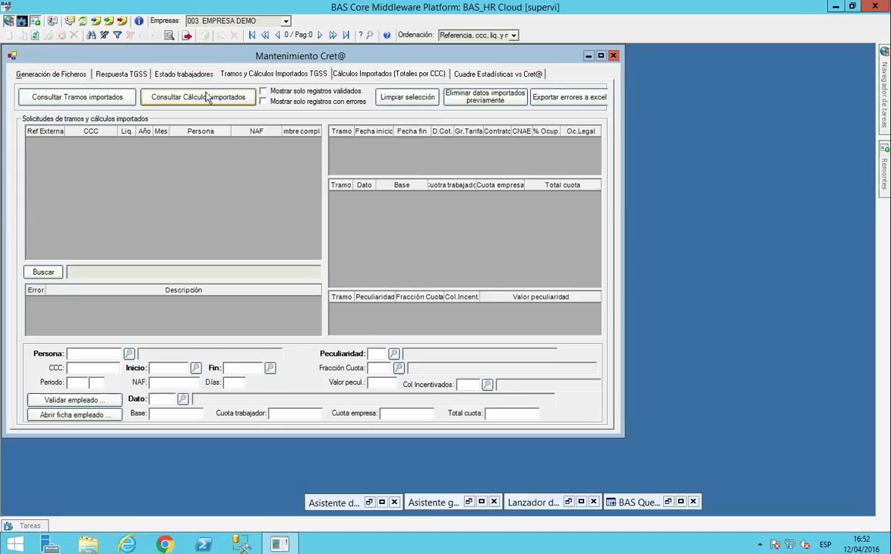
pyautogui.click(348, 74)
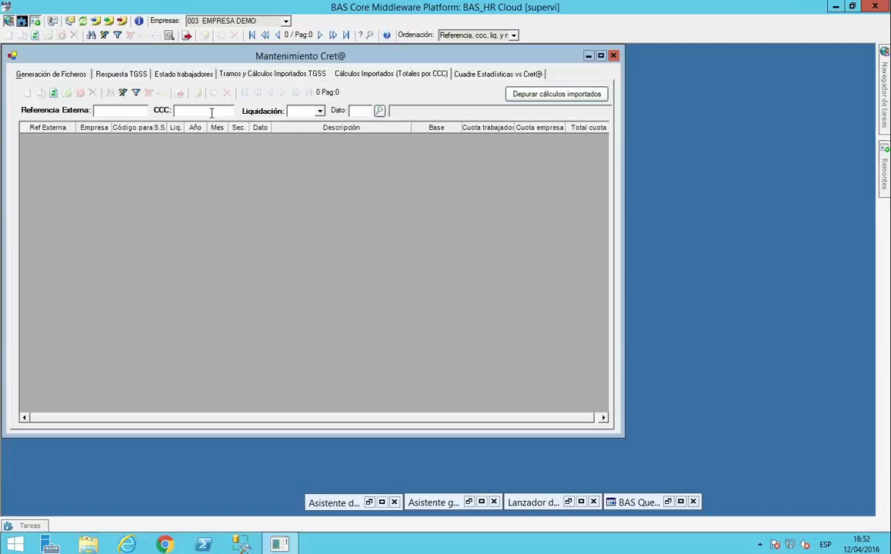
pyautogui.click(320, 112)
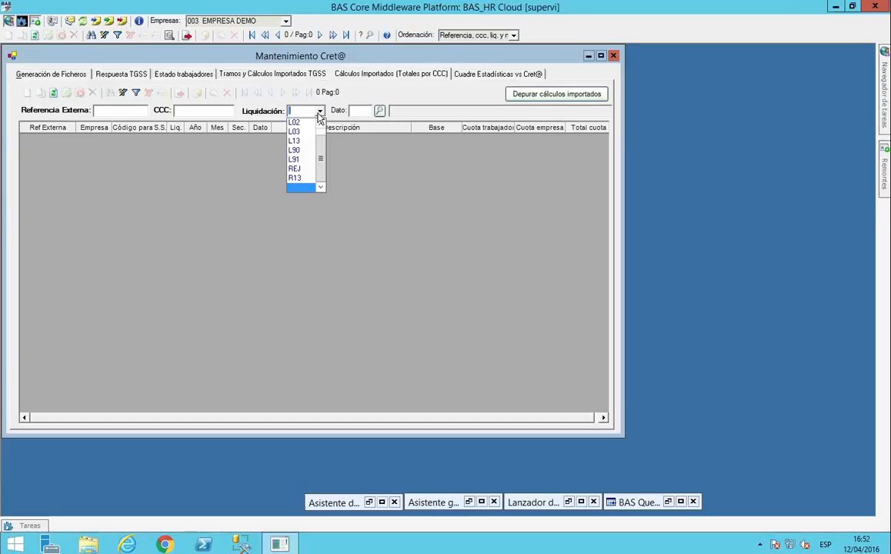
pyautogui.click(321, 112)
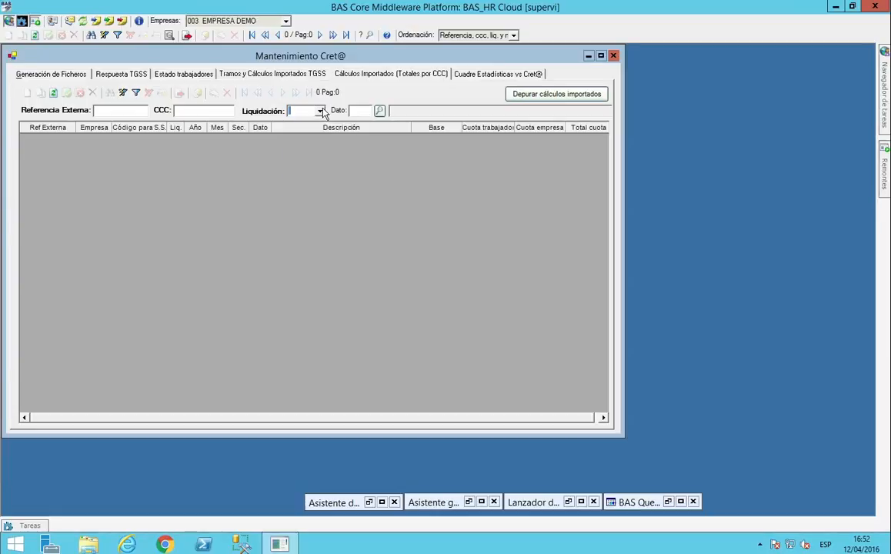
pyautogui.click(464, 74)
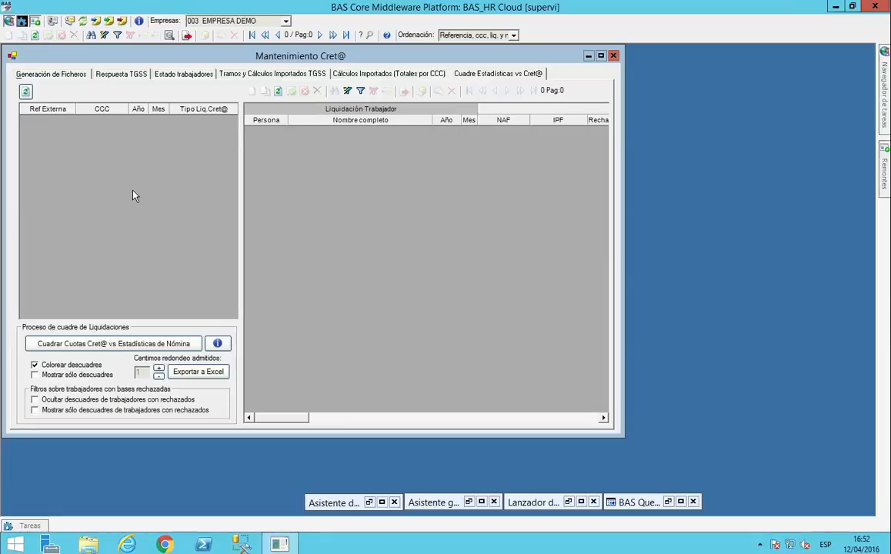
pyautogui.click(613, 56)
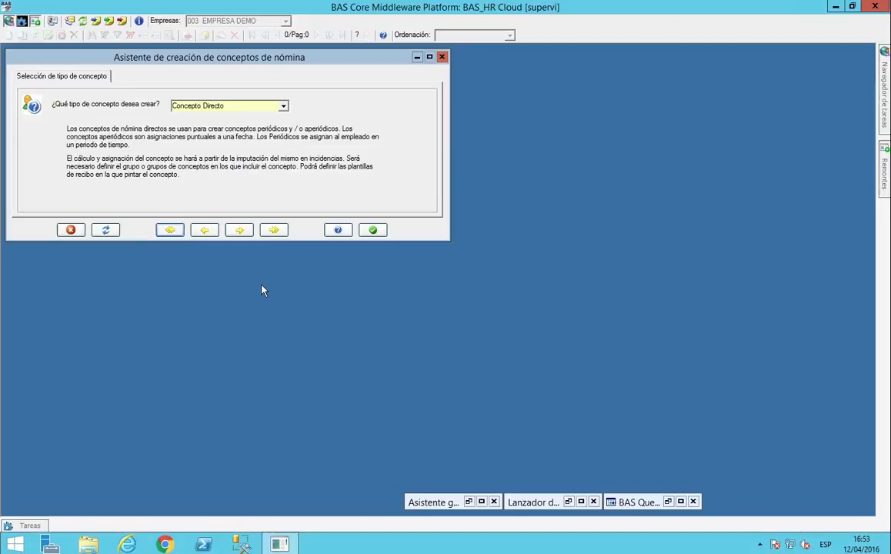
# Check the available payroll concept types, keep Concepto Directo and advance to its behaviour settings.
pyautogui.click(284, 107)
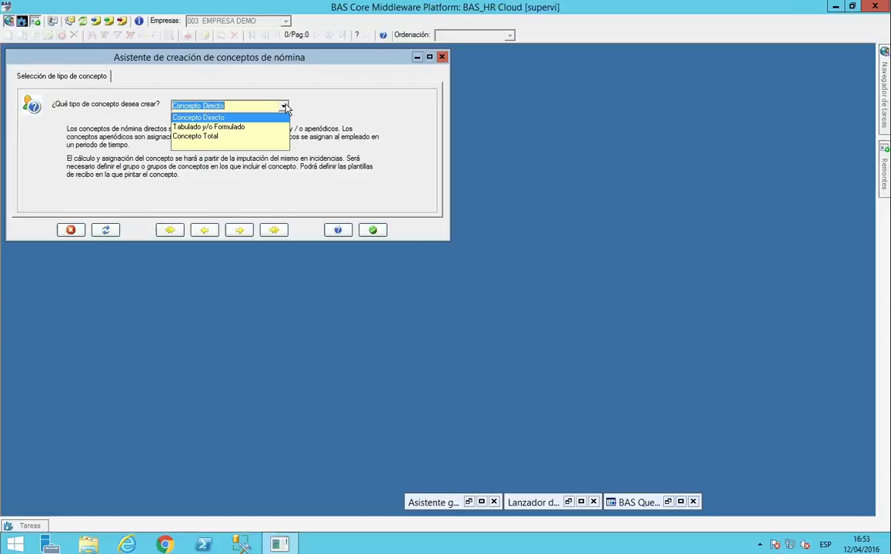
pyautogui.click(285, 107)
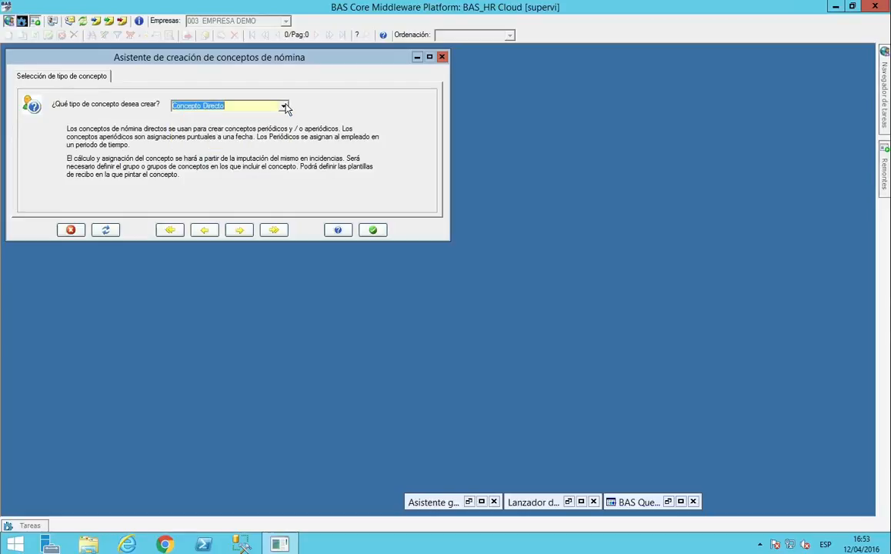
pyautogui.click(240, 231)
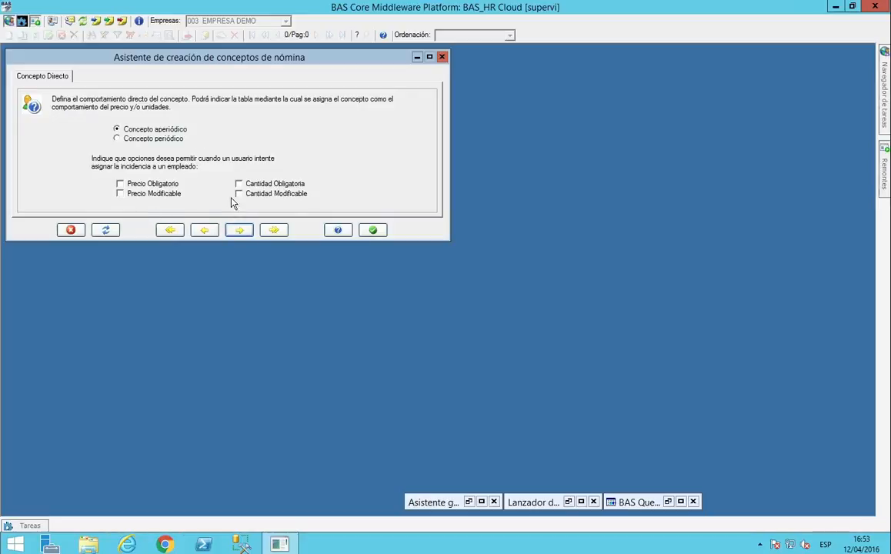
# Review the direct concept behaviour, concept group and standard totals settings, keeping the preset options unchanged.
pyautogui.click(246, 232)
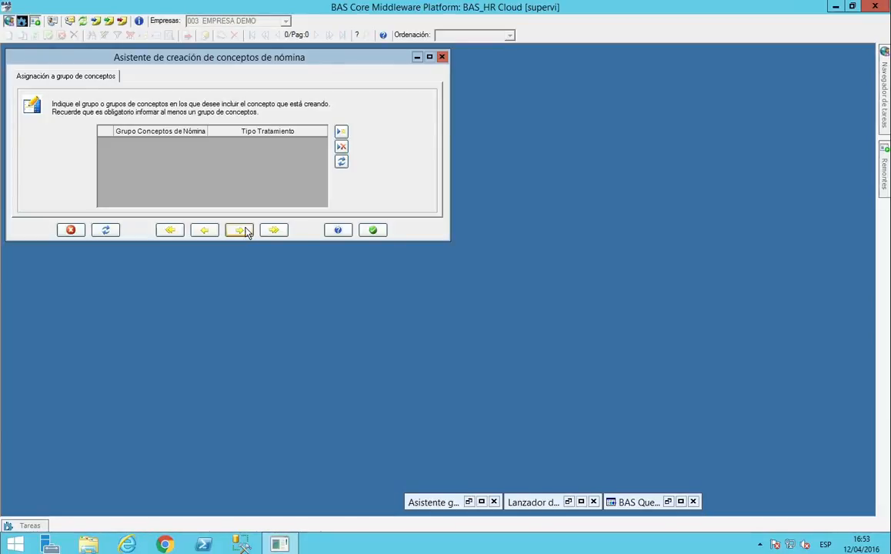
pyautogui.click(245, 231)
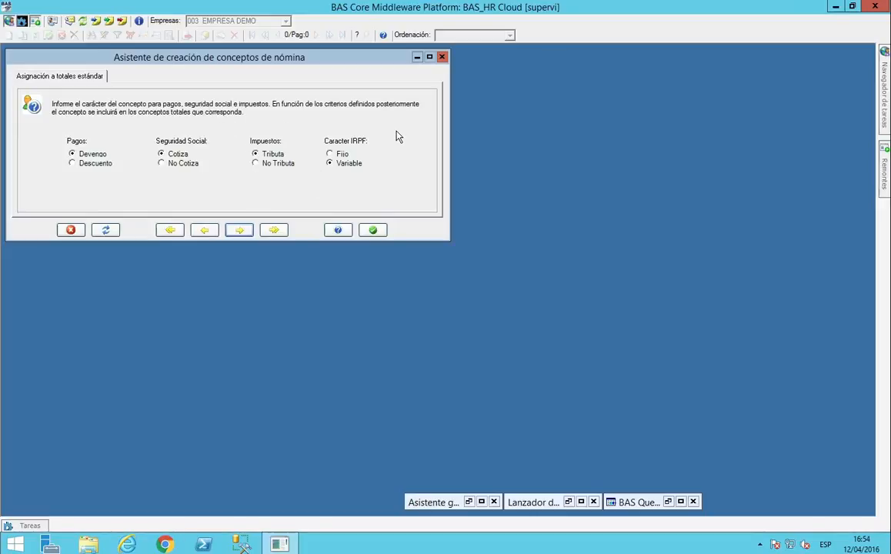
pyautogui.click(240, 230)
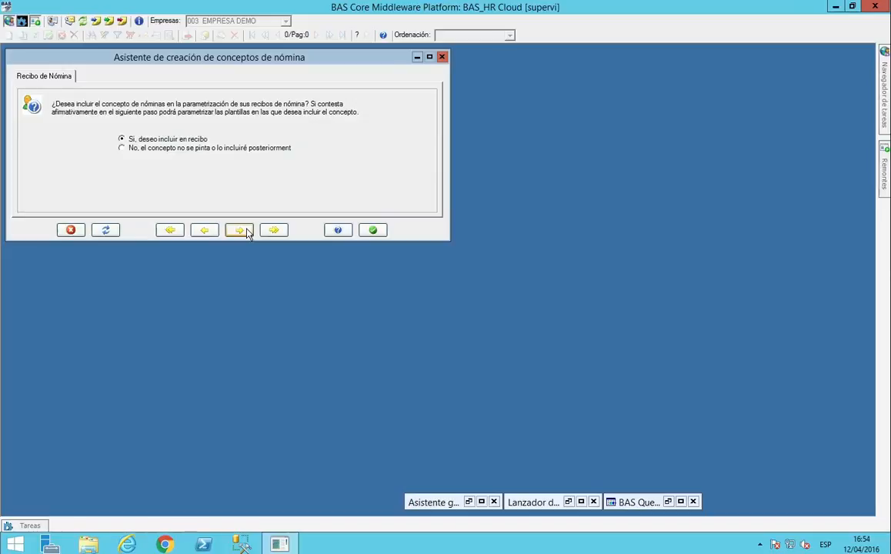
# Keep the concept included in the payroll receipt and review the receipt templates and the code, name, description and start date fields.
pyautogui.click(247, 232)
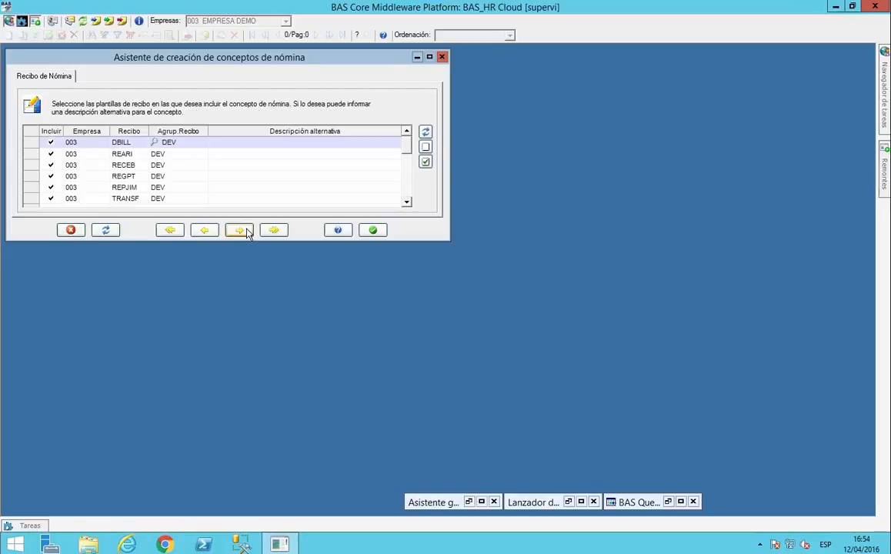
pyautogui.click(270, 155)
pyautogui.click(243, 231)
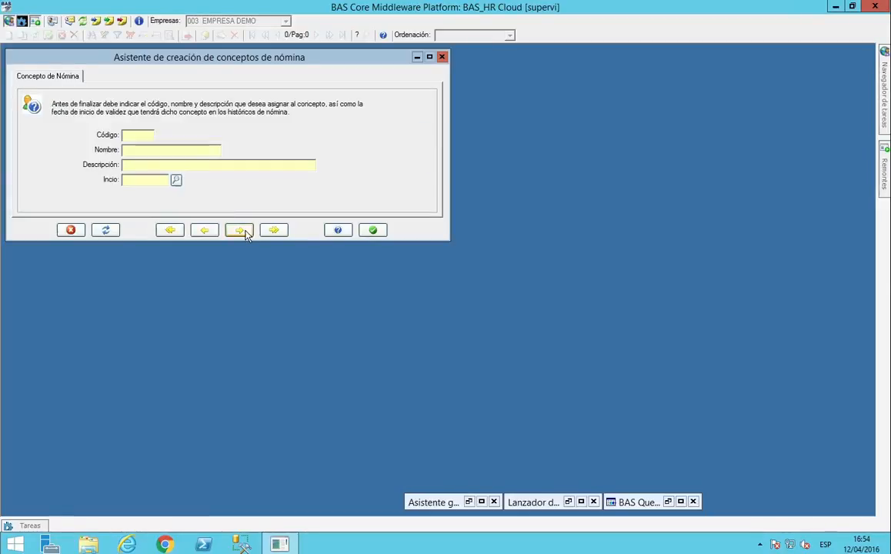
pyautogui.click(143, 150)
pyautogui.click(136, 179)
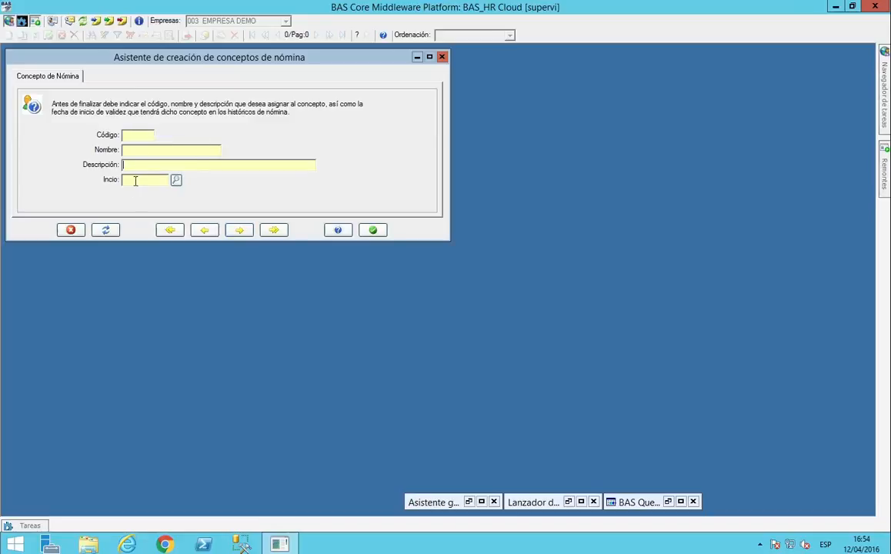
pyautogui.click(155, 180)
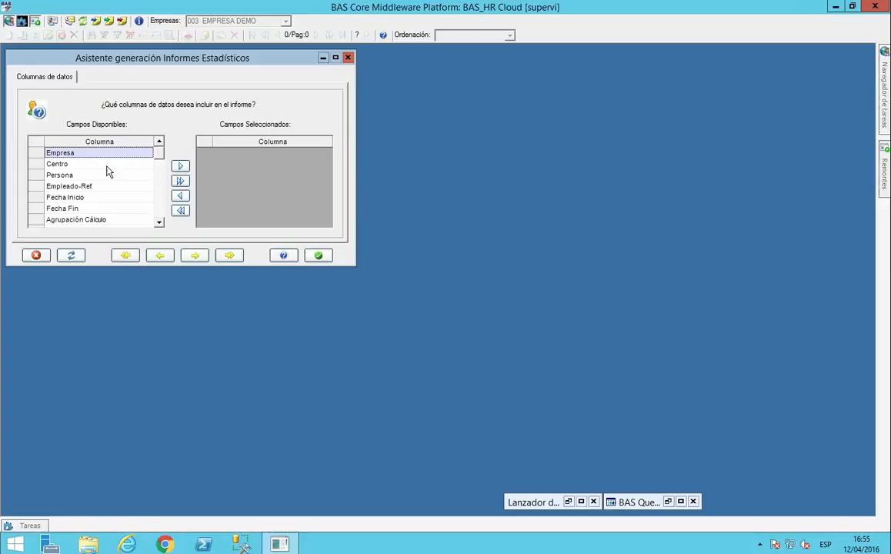
# Add the Empresa, Centro, Persona, Fecha Inicio, Empleado-Ref., Convenio and Centro Respons. data columns to the statistical report.
pyautogui.click(180, 168)
pyautogui.click(180, 168)
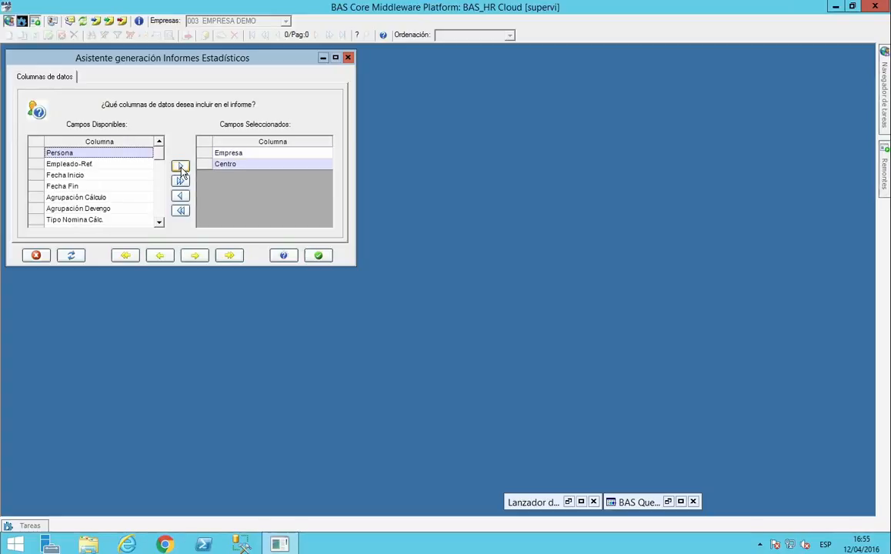
pyautogui.click(181, 167)
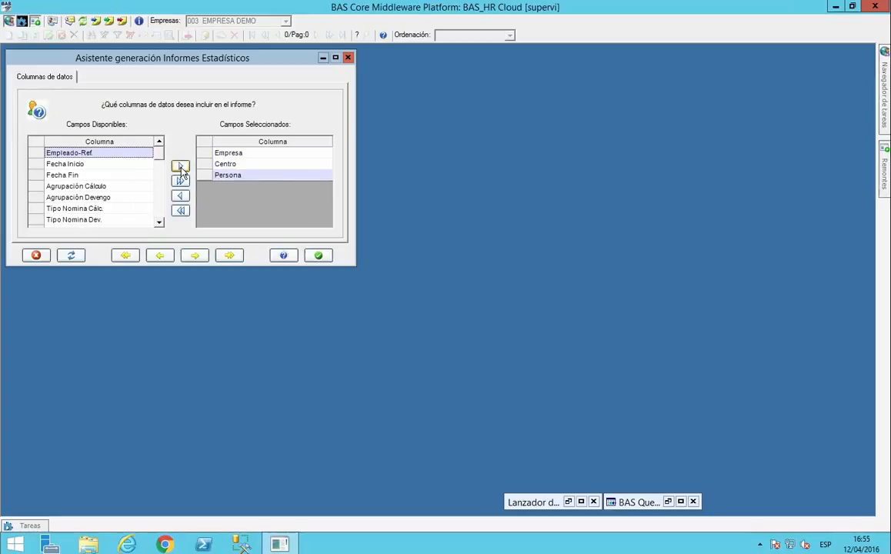
pyautogui.click(77, 164)
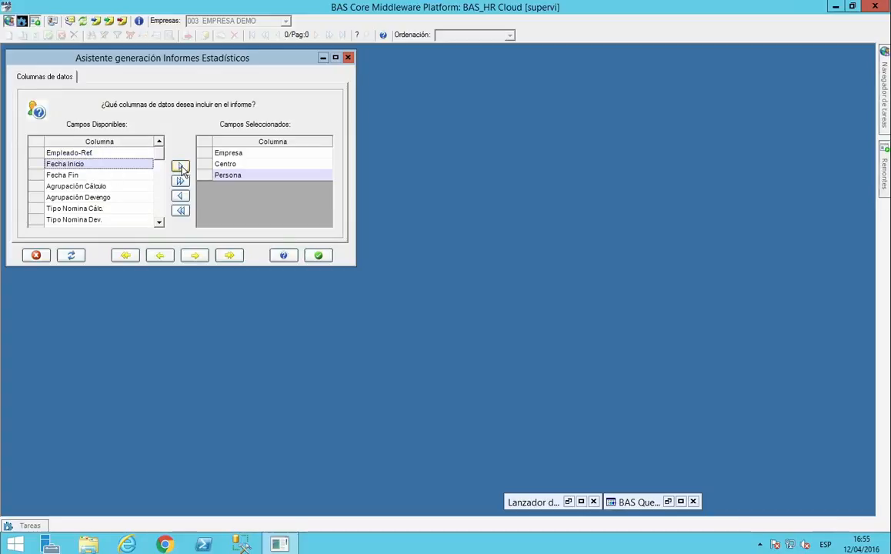
pyautogui.click(180, 168)
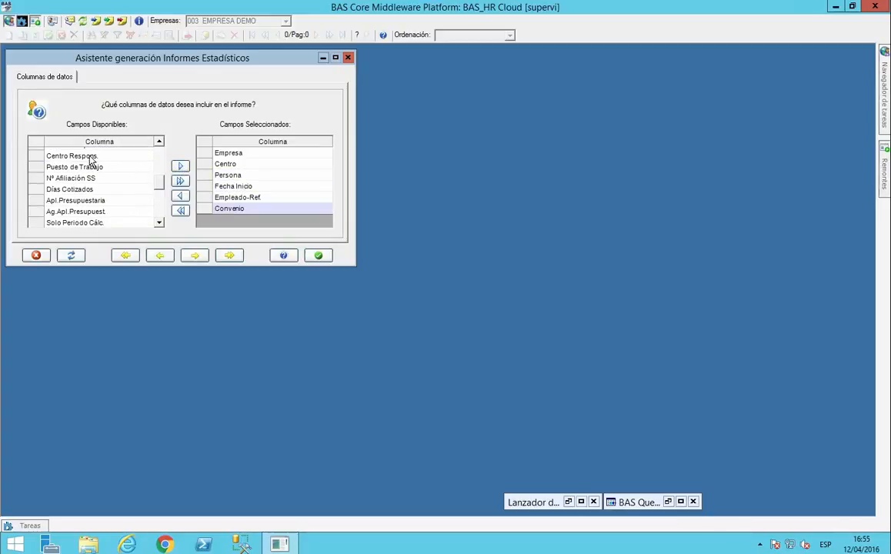
pyautogui.click(77, 157)
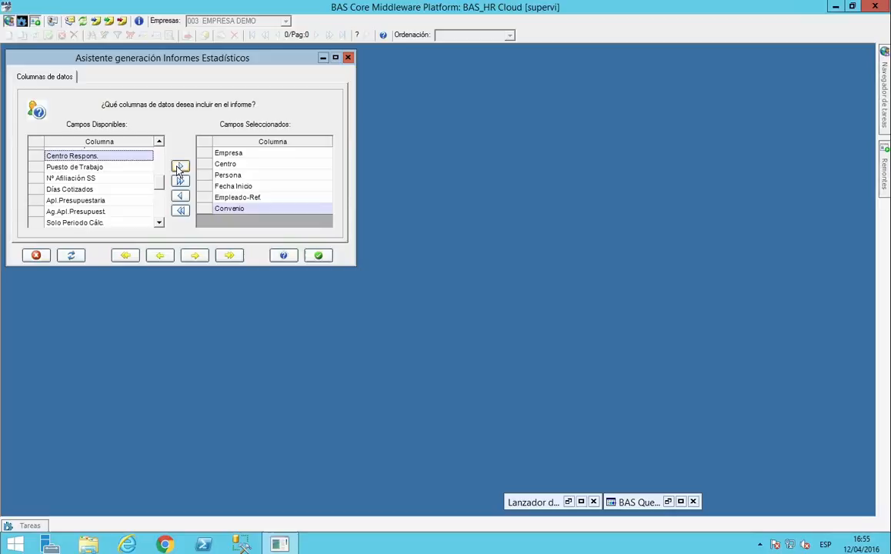
pyautogui.click(180, 168)
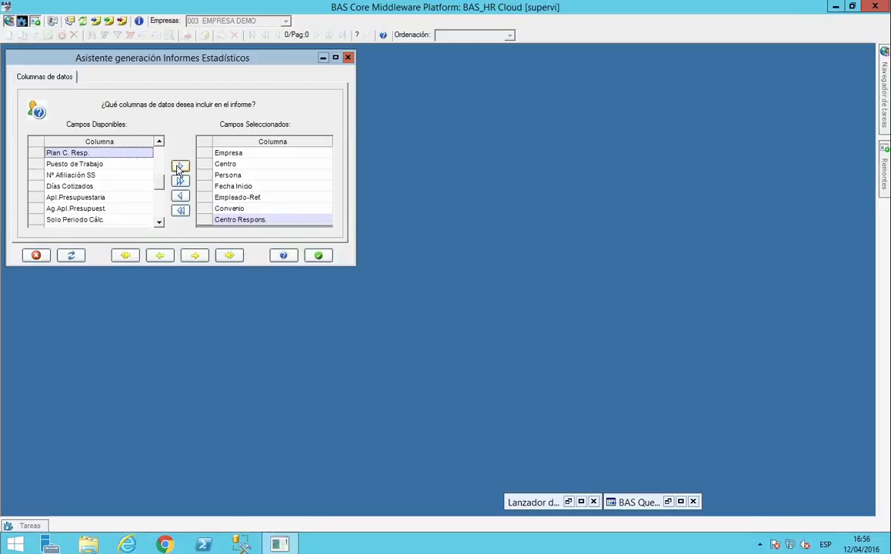
# Group the statistical report by Empresa and Centro.
pyautogui.click(187, 257)
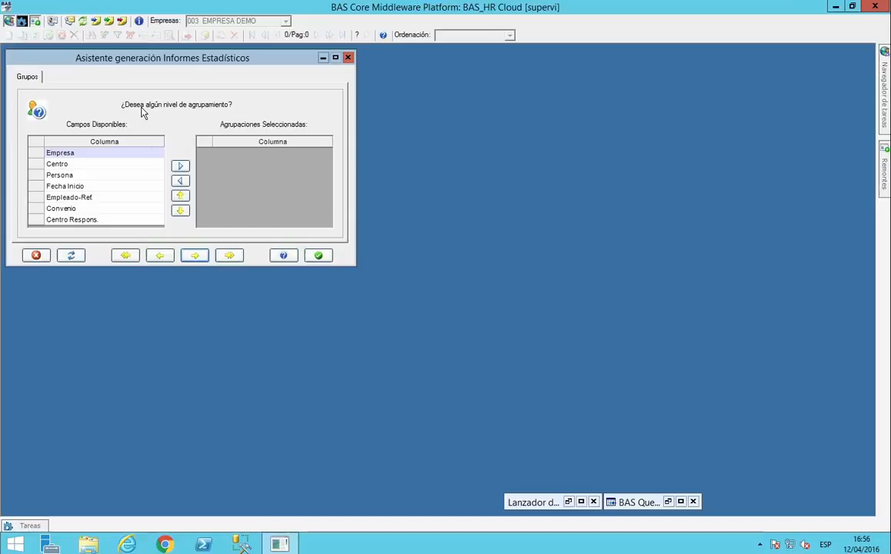
pyautogui.click(180, 167)
pyautogui.click(180, 168)
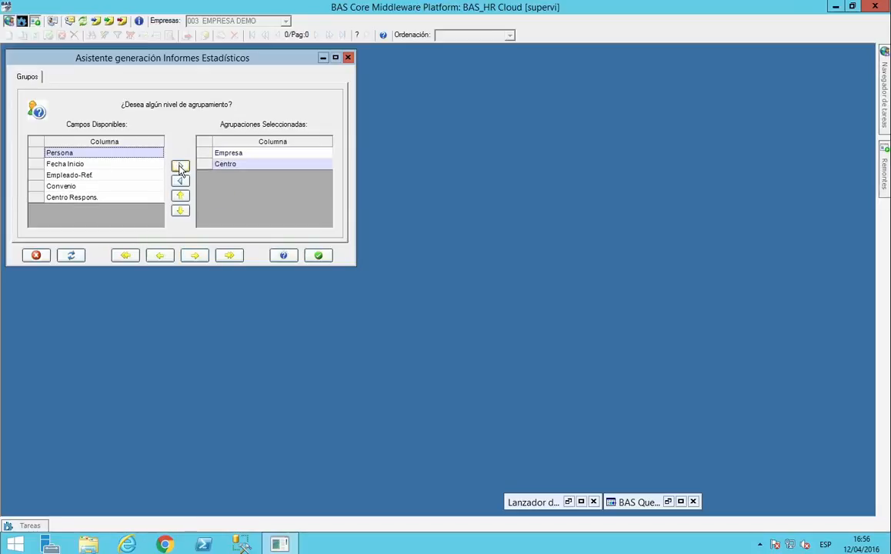
# Add a statistical column for the SBASE (Salario Base) position to the report.
pyautogui.click(197, 256)
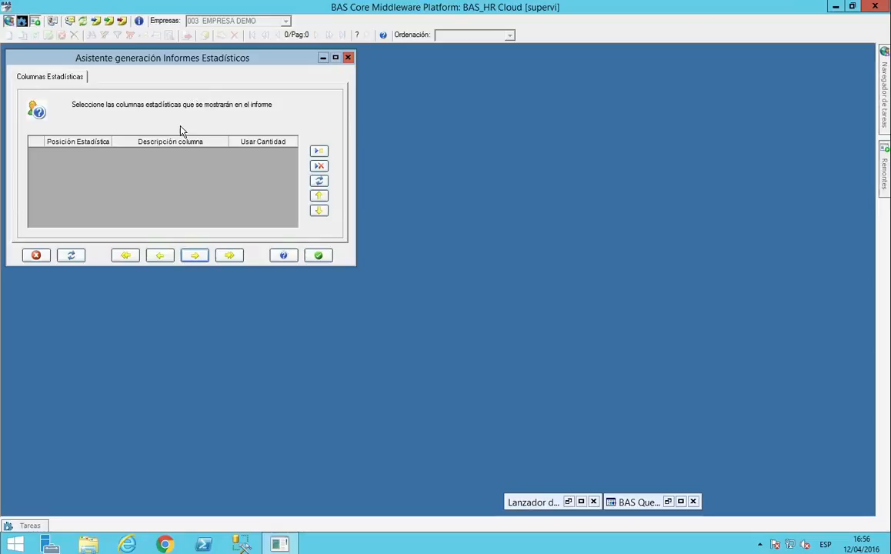
pyautogui.click(319, 152)
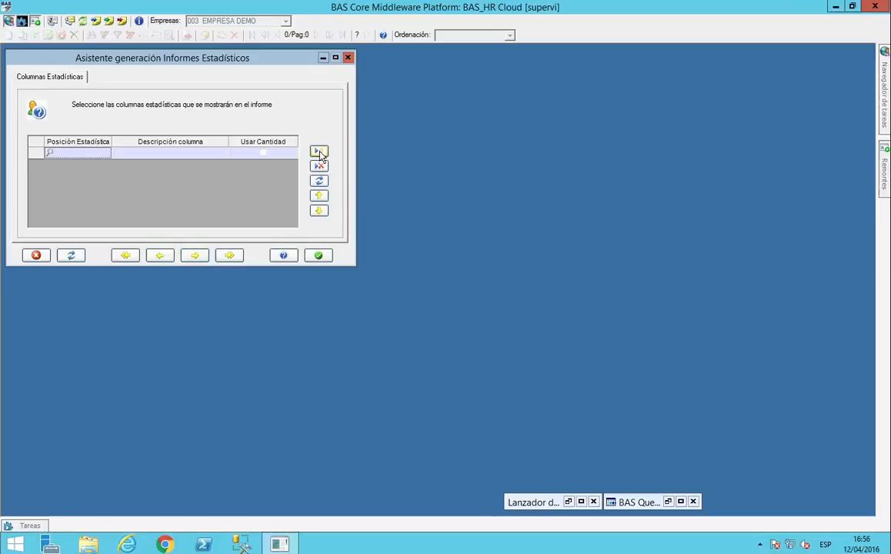
pyautogui.click(49, 153)
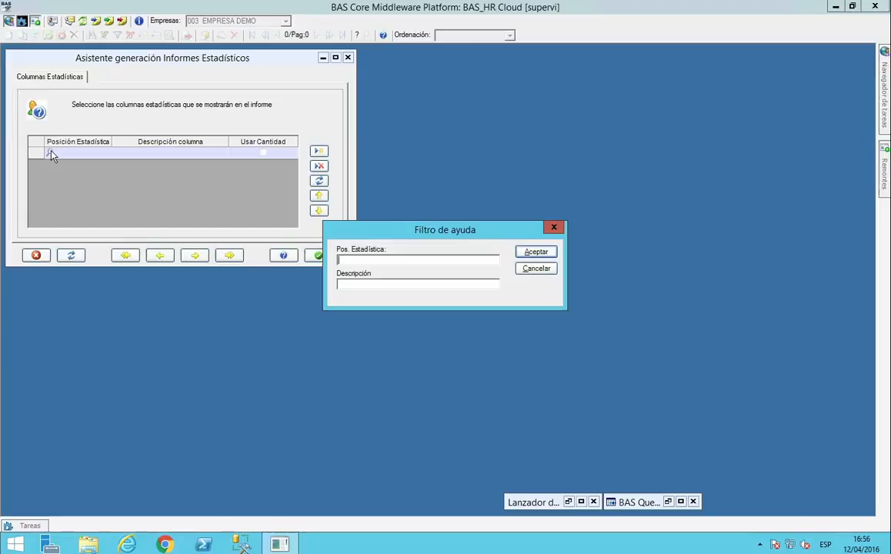
pyautogui.click(535, 252)
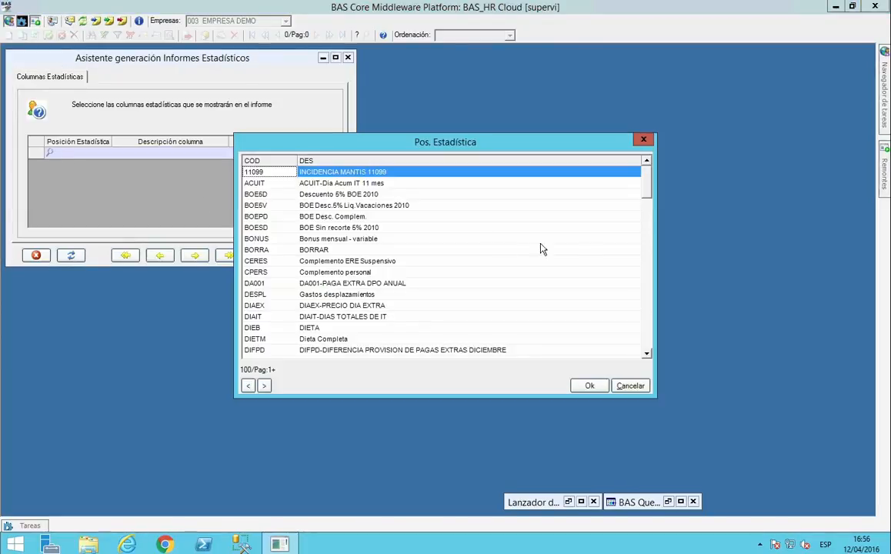
pyautogui.moveTo(647, 181); pyautogui.dragTo(648, 279)
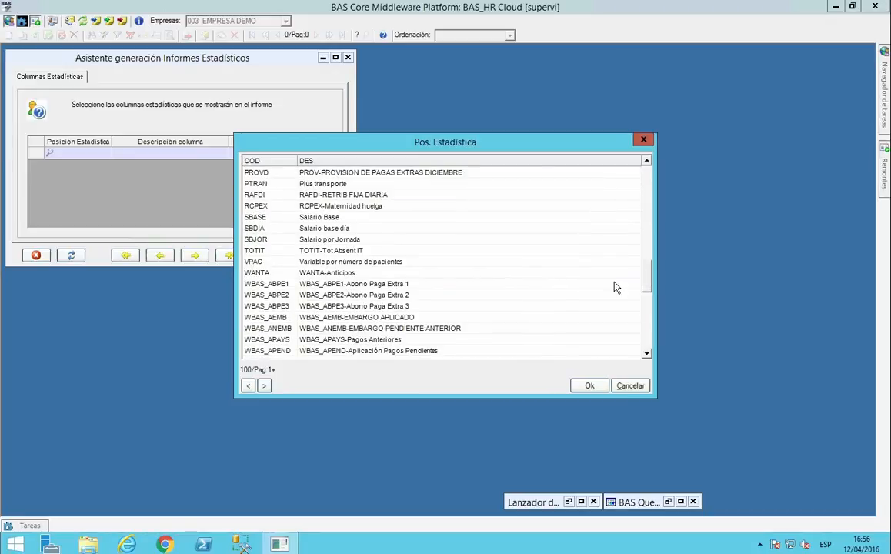
pyautogui.doubleClick(262, 218)
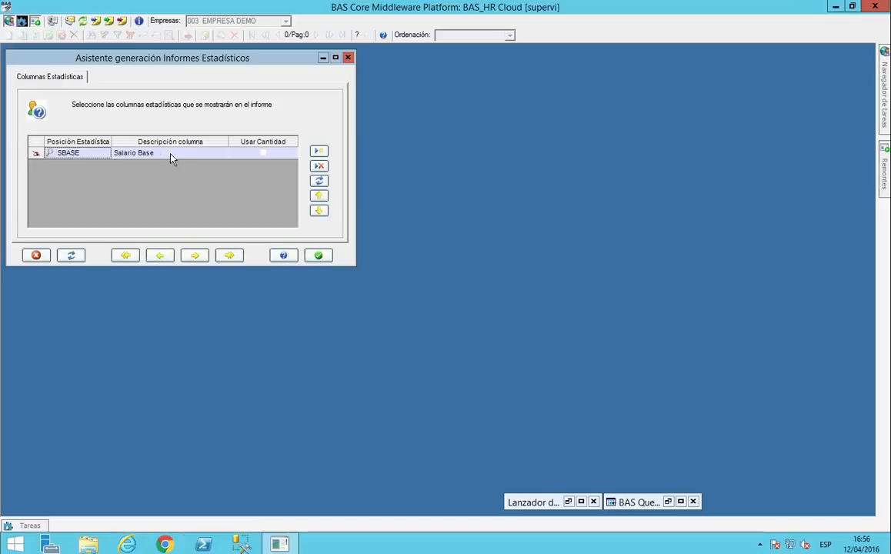
# Review the report's code, description and heading fields and close the statistical report wizard without generating the report.
pyautogui.click(194, 255)
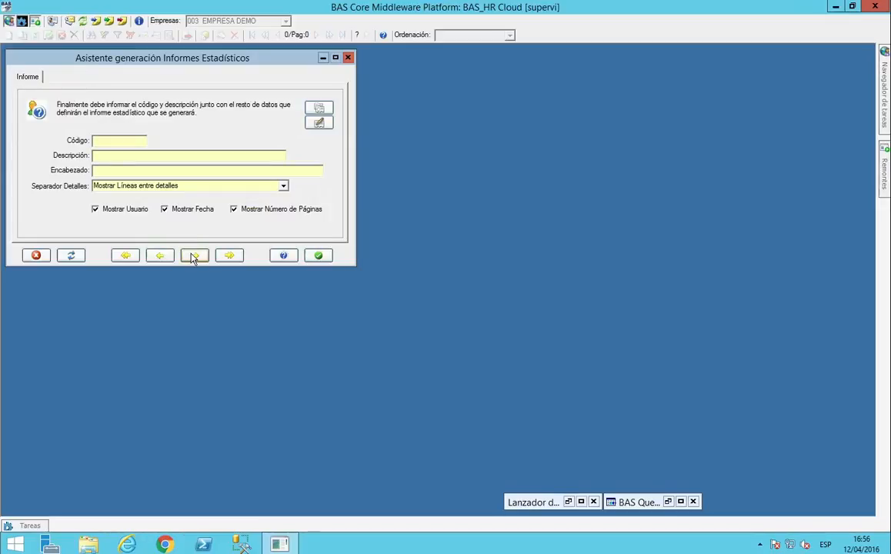
pyautogui.click(100, 142)
pyautogui.click(101, 157)
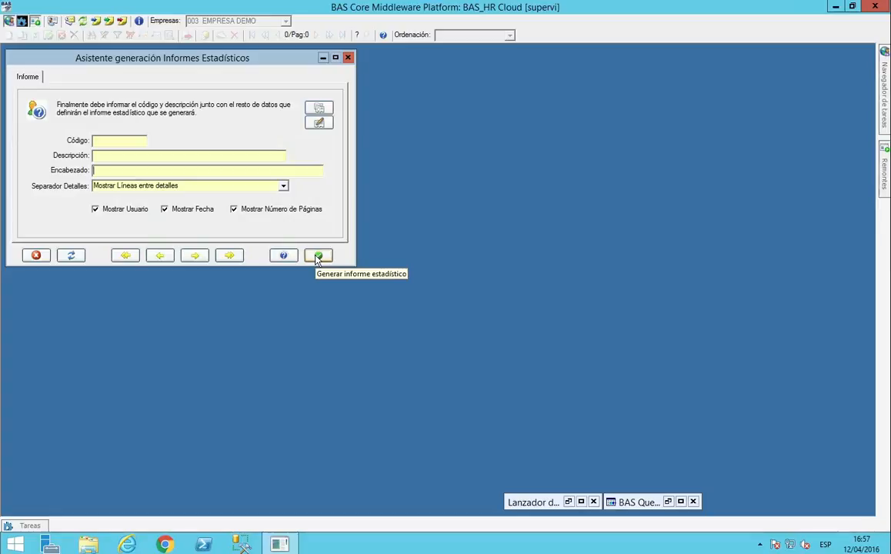
pyautogui.click(350, 59)
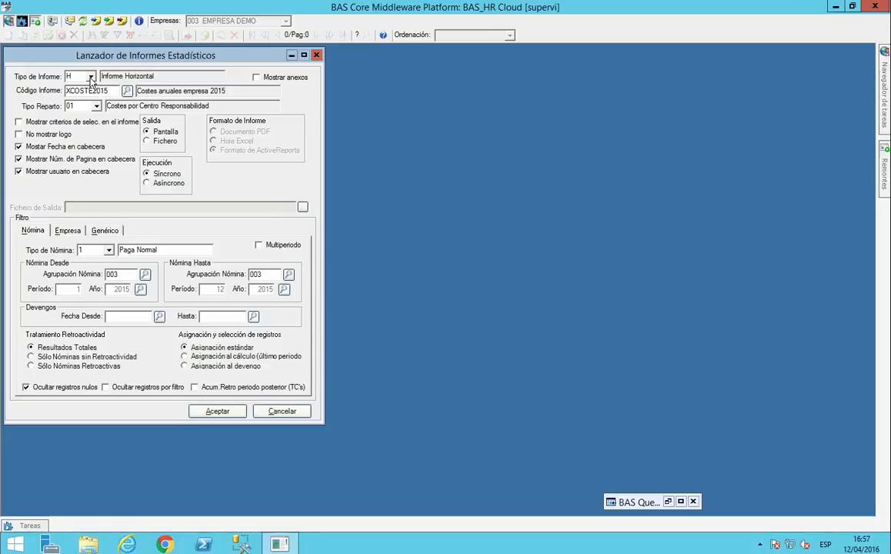
# Check the available report codes in the statistical report launcher, keep XCOSTE2015 and review its cost distribution type.
pyautogui.click(127, 93)
pyautogui.click(525, 255)
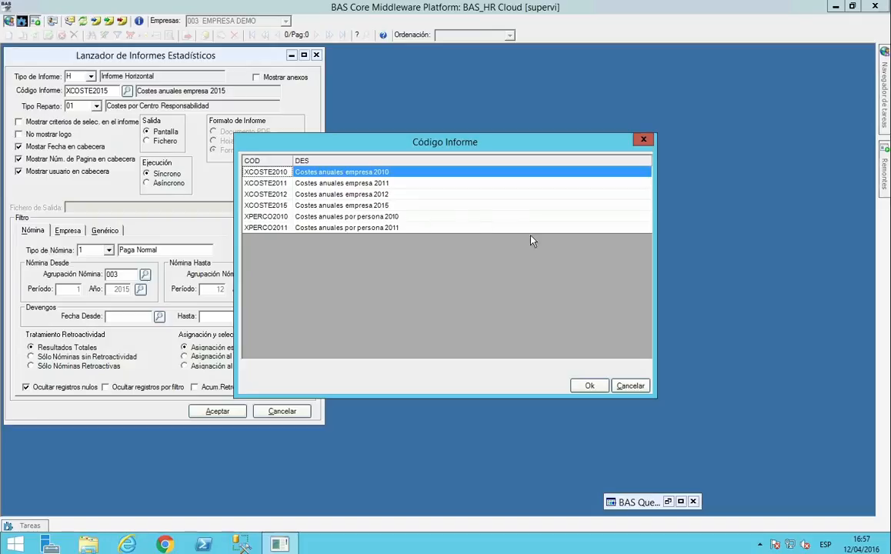
pyautogui.click(629, 386)
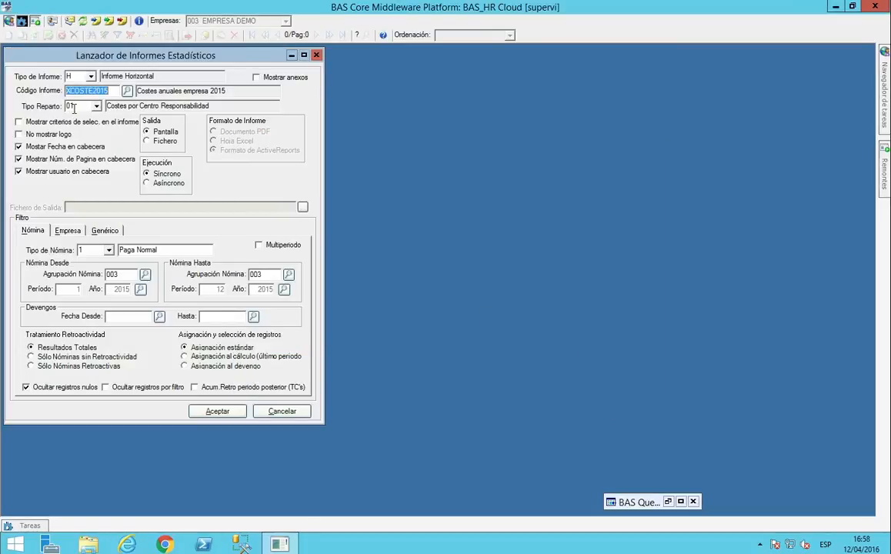
pyautogui.moveTo(215, 106); pyautogui.dragTo(102, 101)
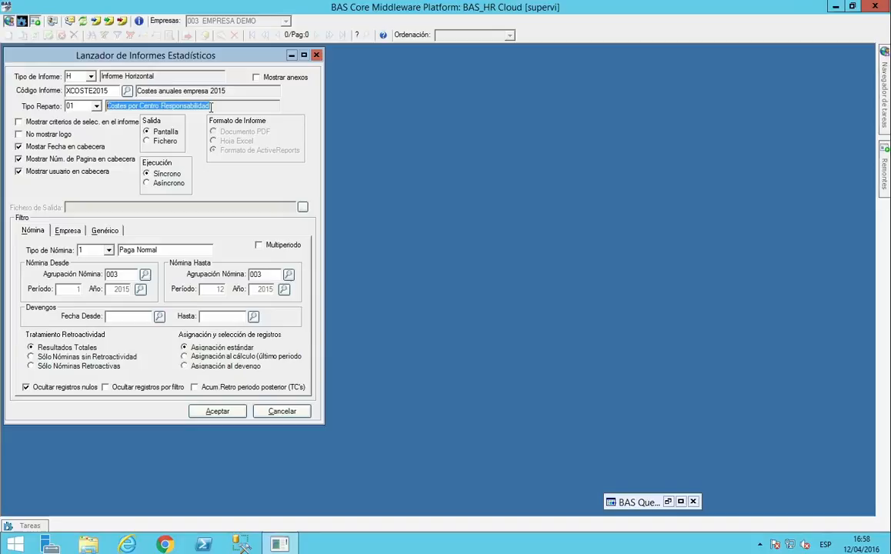
pyautogui.click(211, 107)
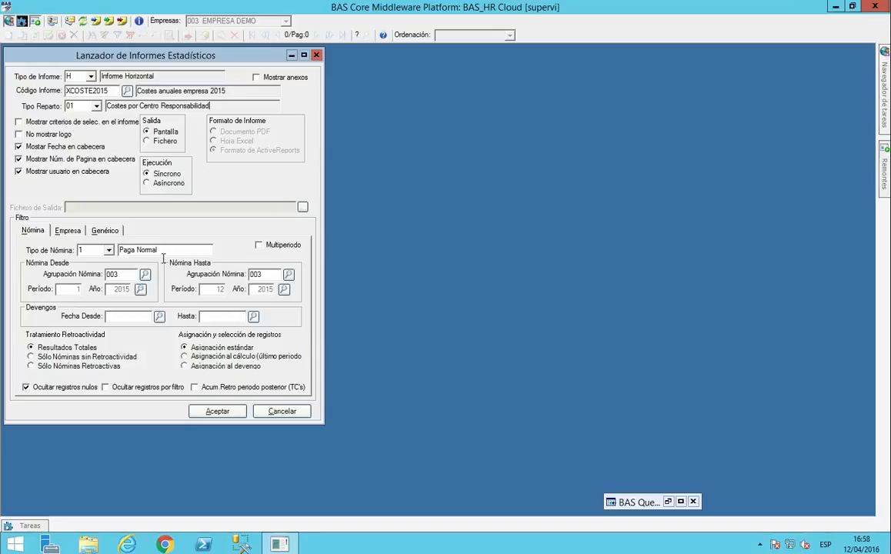
# Try a Multiperiodo selection that includes the January, February, March and June 2010 payroll periods.
pyautogui.click(274, 248)
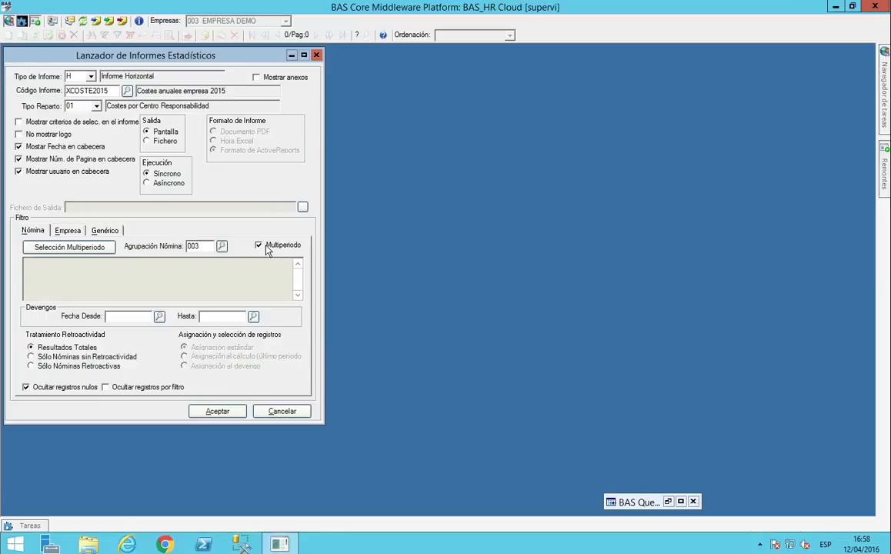
pyautogui.click(103, 247)
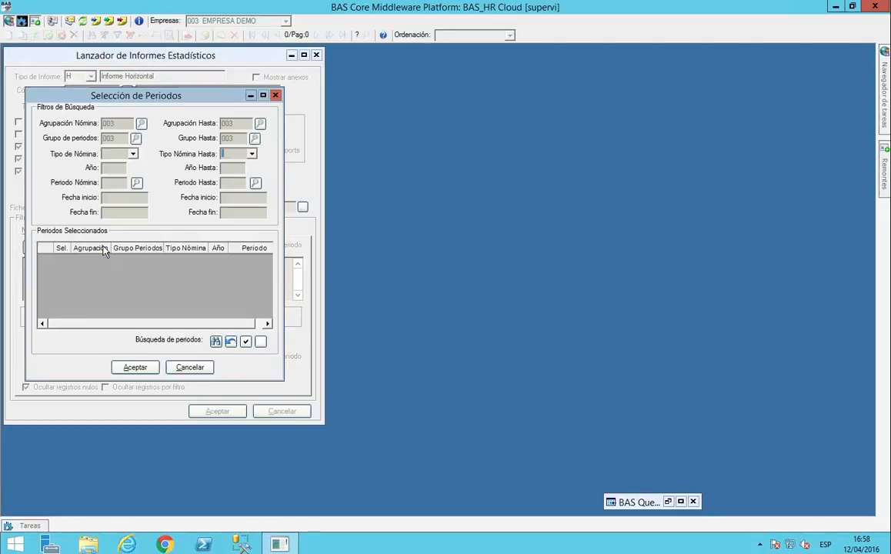
pyautogui.click(216, 343)
pyautogui.click(299, 136)
pyautogui.click(299, 147)
pyautogui.click(298, 158)
pyautogui.click(298, 192)
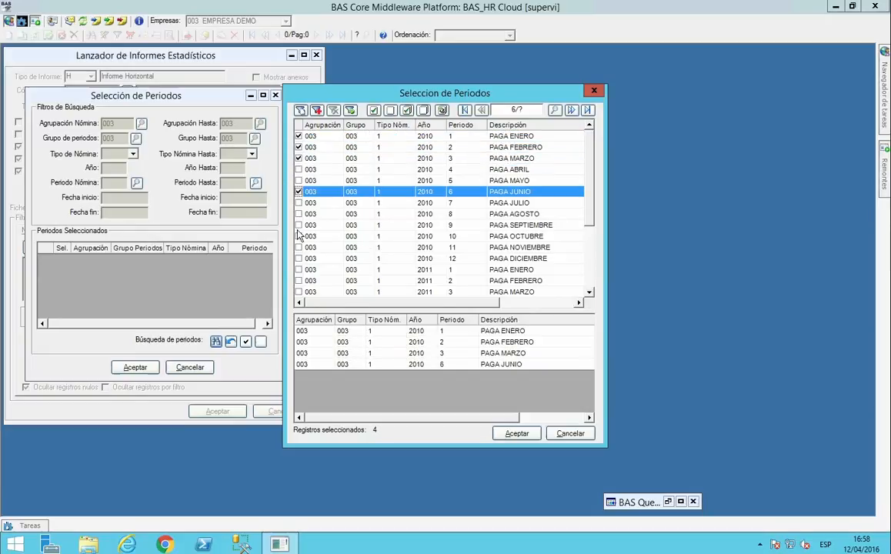
pyautogui.click(299, 236)
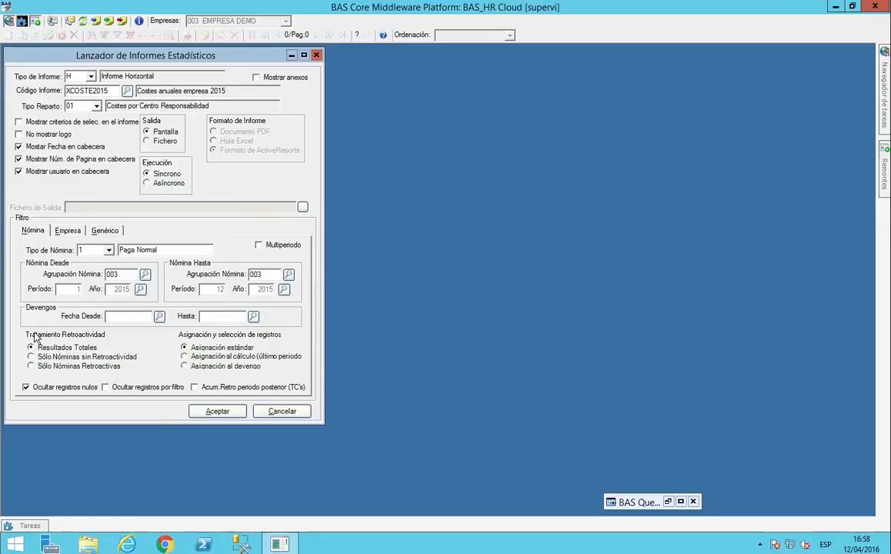
# Review the Empresa and Genérico filter options of the statistical report launcher.
pyautogui.click(64, 232)
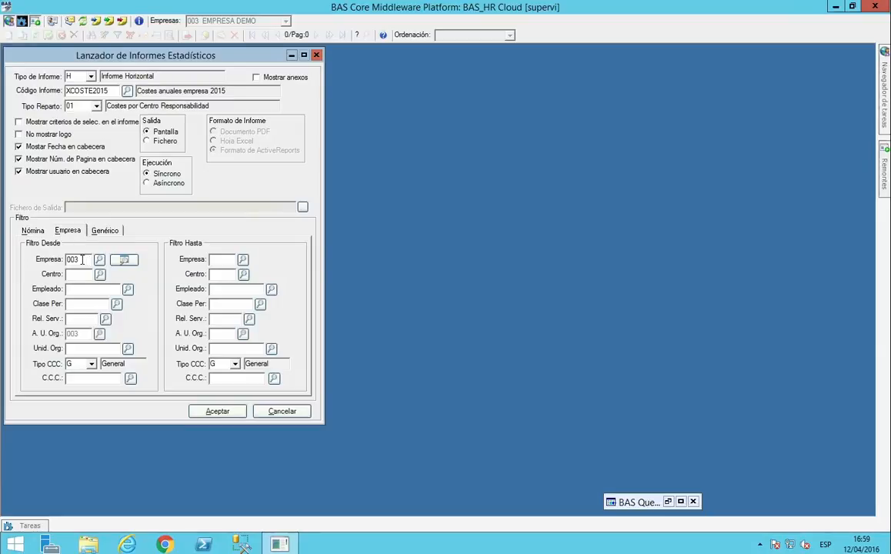
pyautogui.click(79, 288)
pyautogui.click(106, 231)
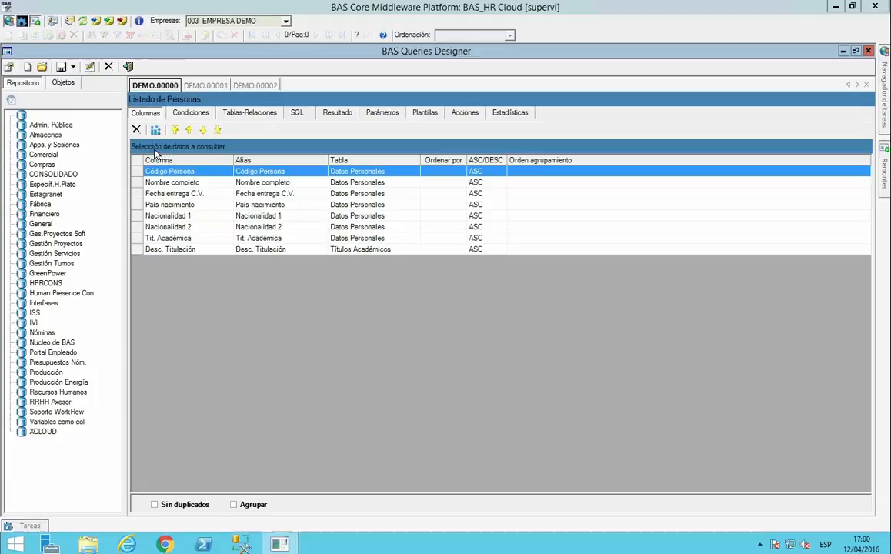
# Review the tables, columns, search conditions and results of the Listado de Personas query.
pyautogui.click(247, 114)
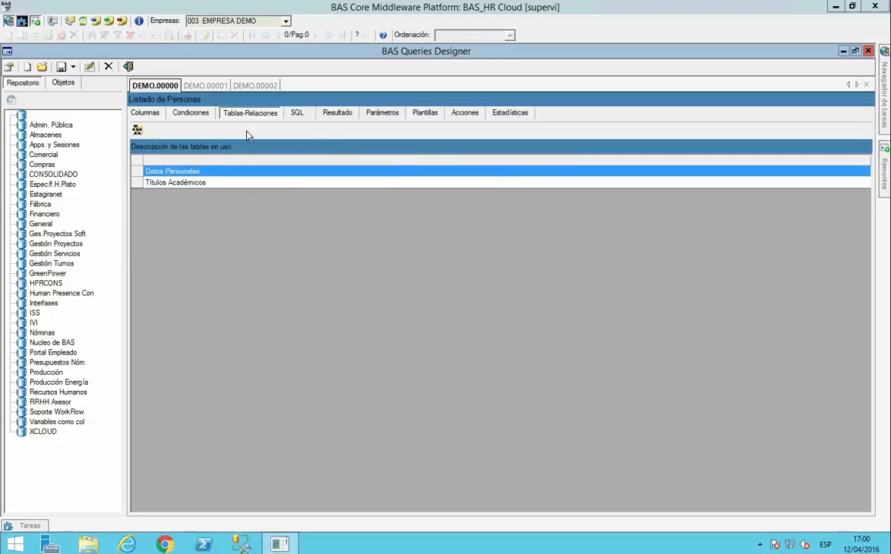
pyautogui.click(197, 185)
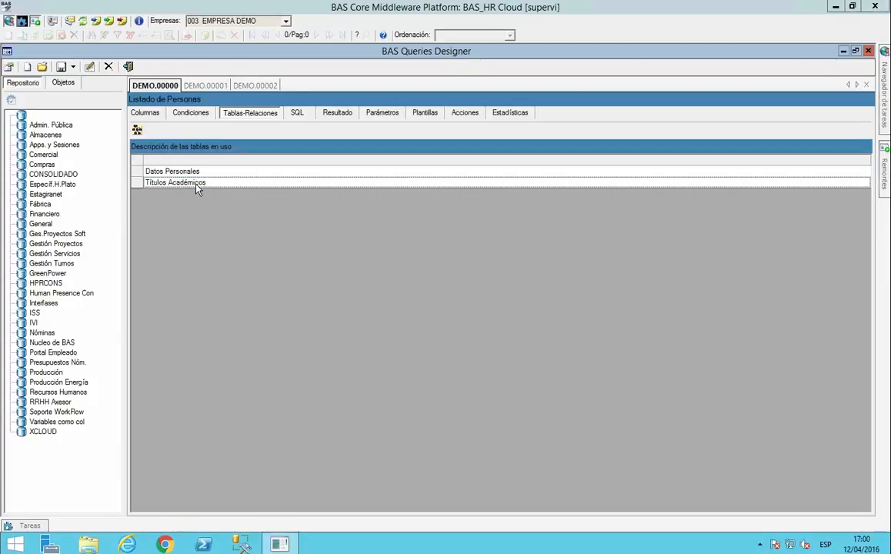
pyautogui.click(147, 113)
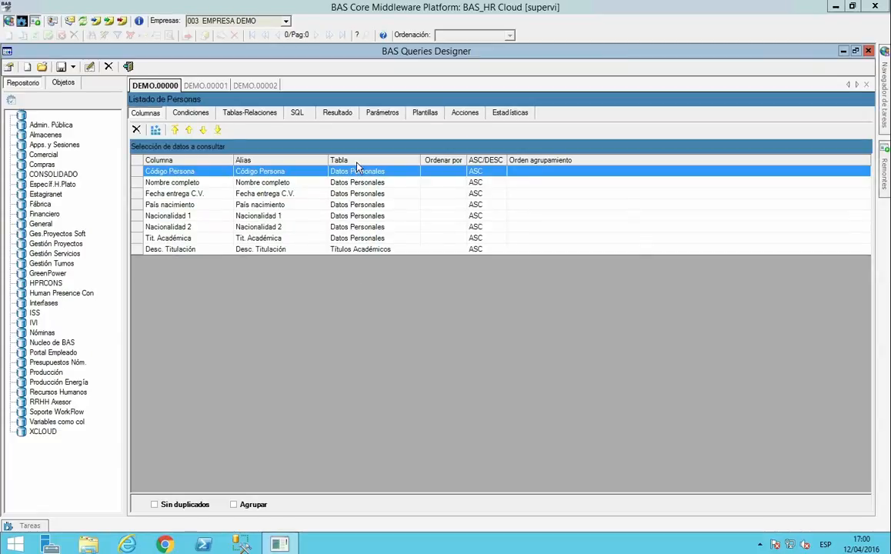
pyautogui.click(197, 115)
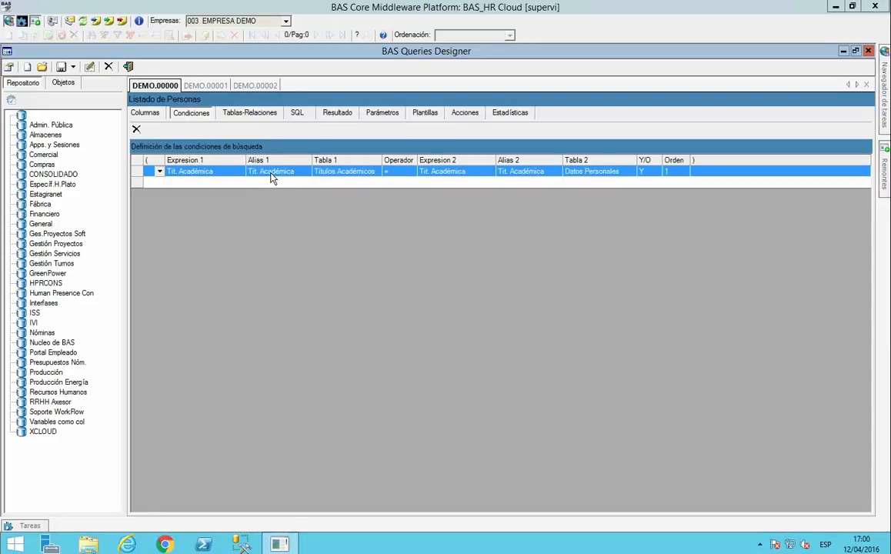
pyautogui.click(339, 113)
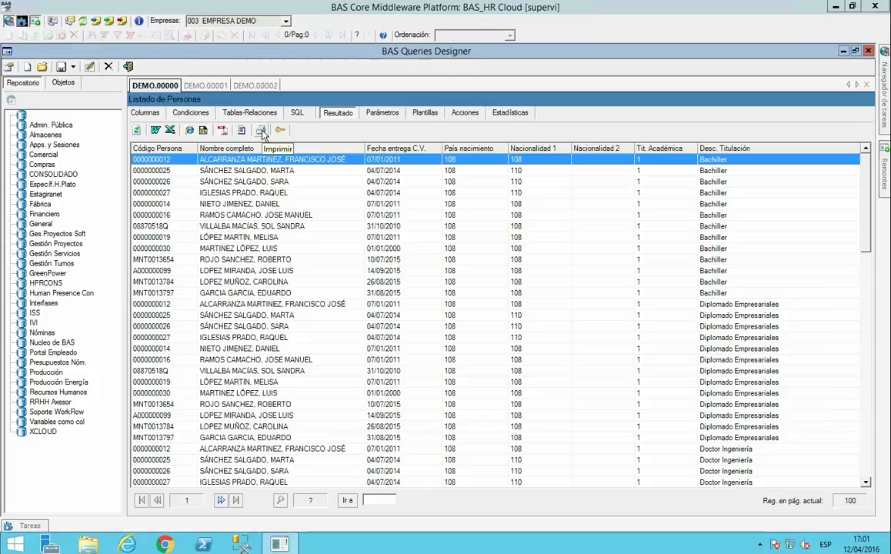
# Examine the job positions and their occupancy counts in the results of the Nº Puestos ocupados query.
pyautogui.click(206, 86)
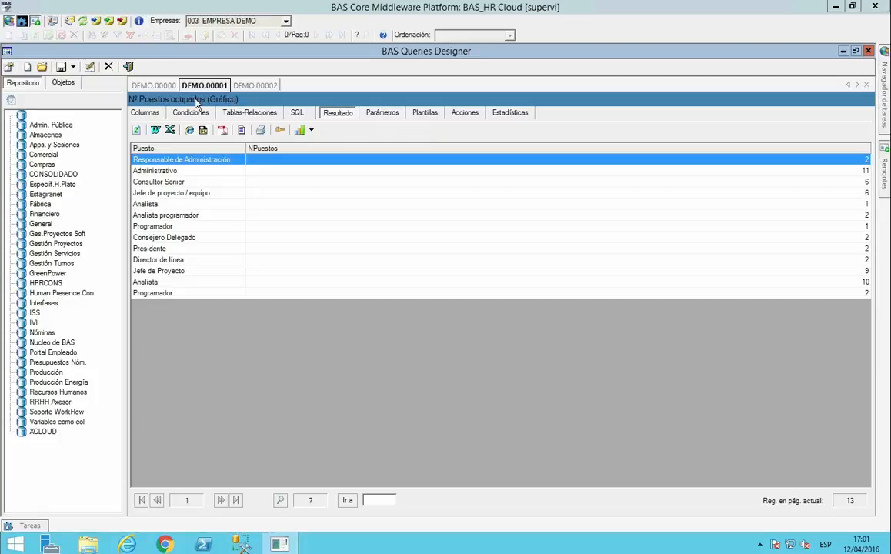
pyautogui.click(150, 170)
pyautogui.click(159, 181)
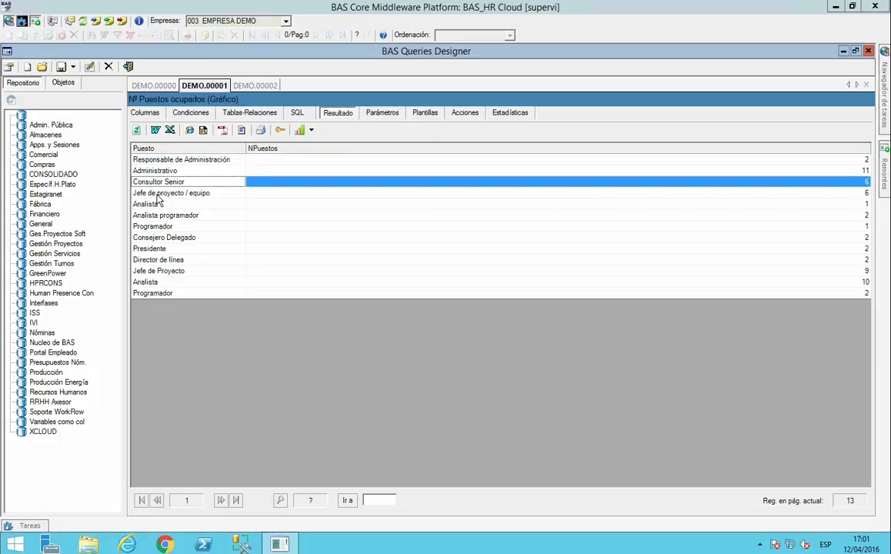
pyautogui.click(148, 192)
pyautogui.click(154, 204)
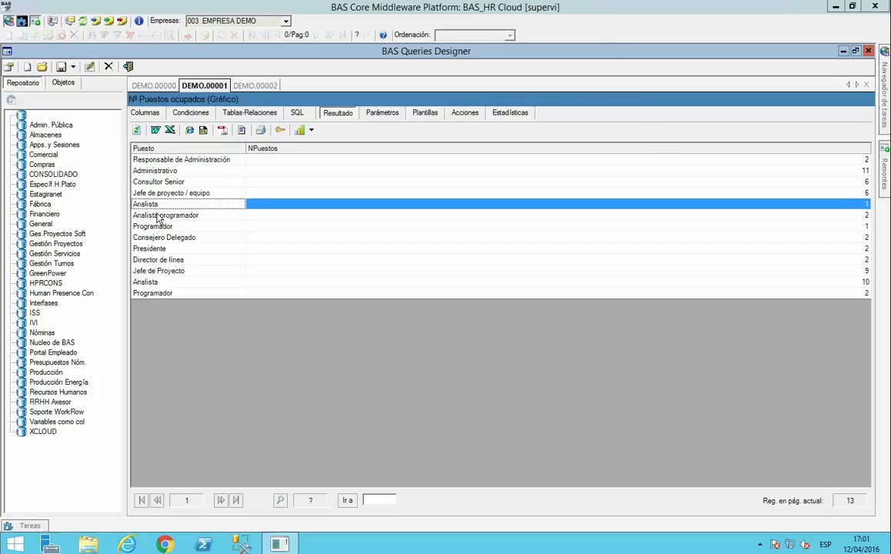
pyautogui.click(158, 215)
# Chart the occupied positions with the Barras graphic, viewing it as Column3D and as Doughnut2D.
pyautogui.click(311, 130)
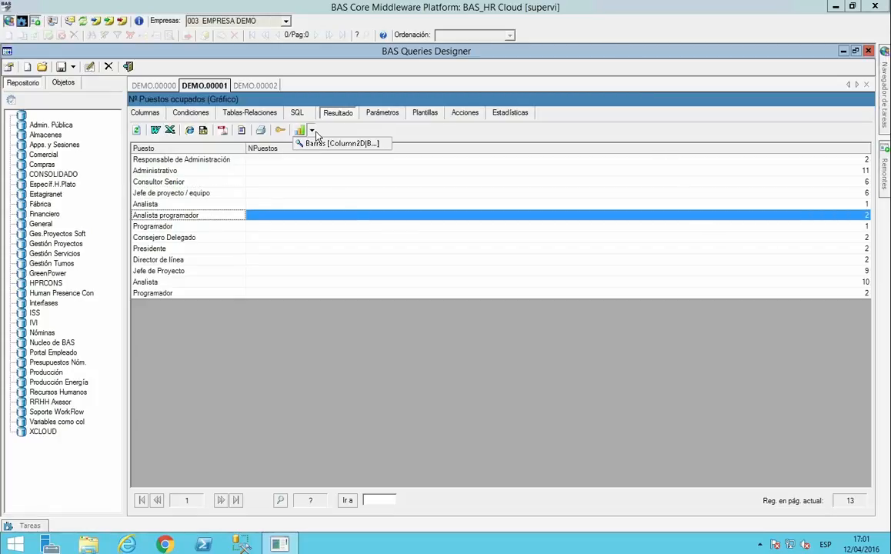
pyautogui.click(316, 145)
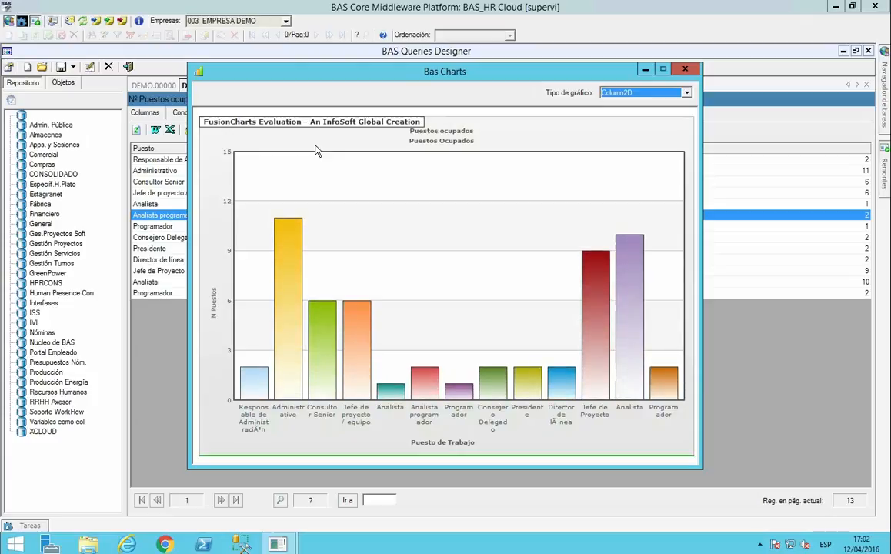
pyautogui.click(686, 93)
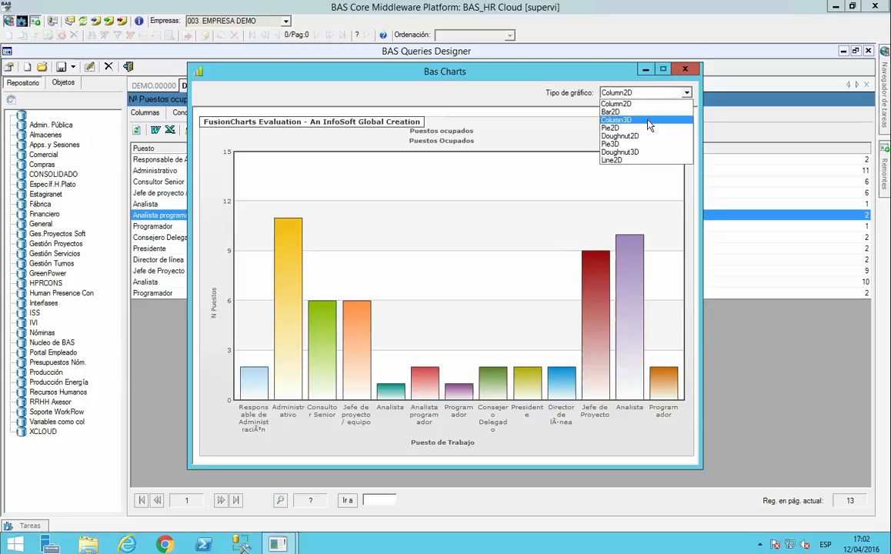
pyautogui.click(649, 121)
pyautogui.click(687, 93)
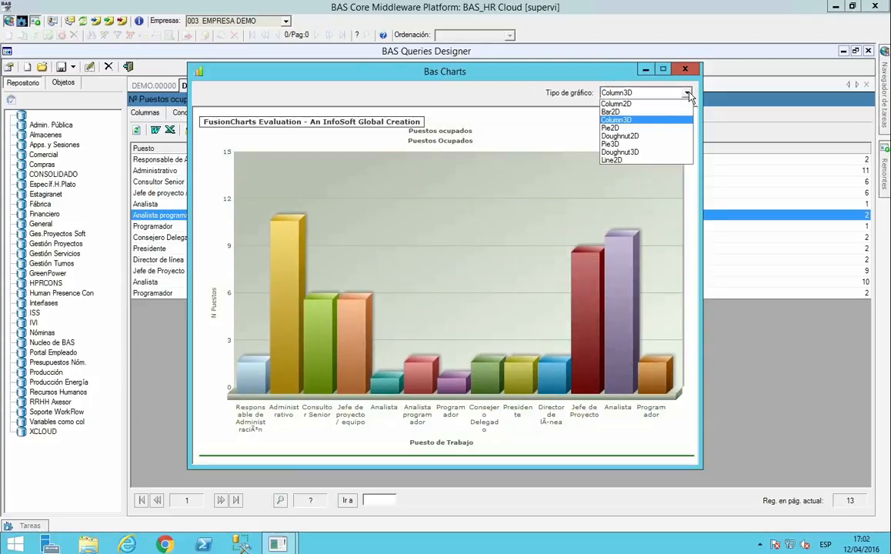
pyautogui.click(633, 138)
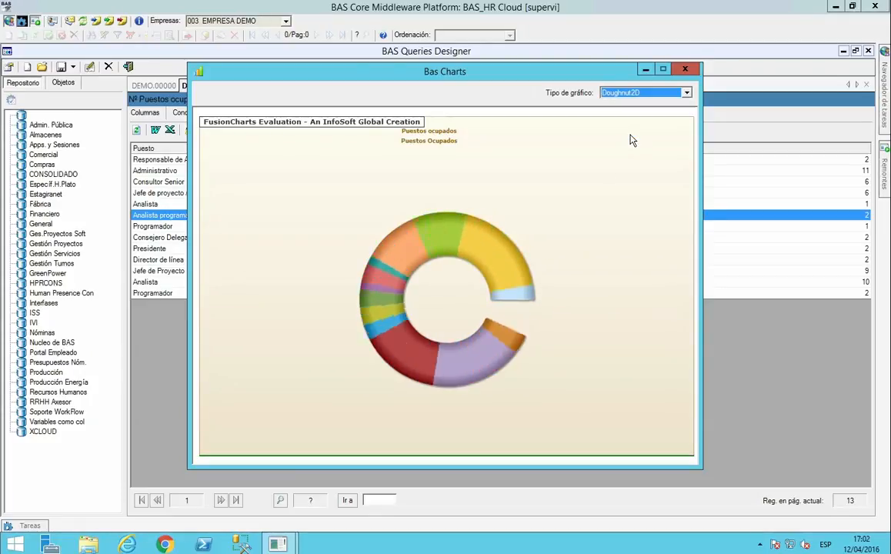
# Pull the Administrativo slice and the larger Analista slice out of the doughnut chart, and close the chart.
pyautogui.click(491, 258)
pyautogui.click(505, 346)
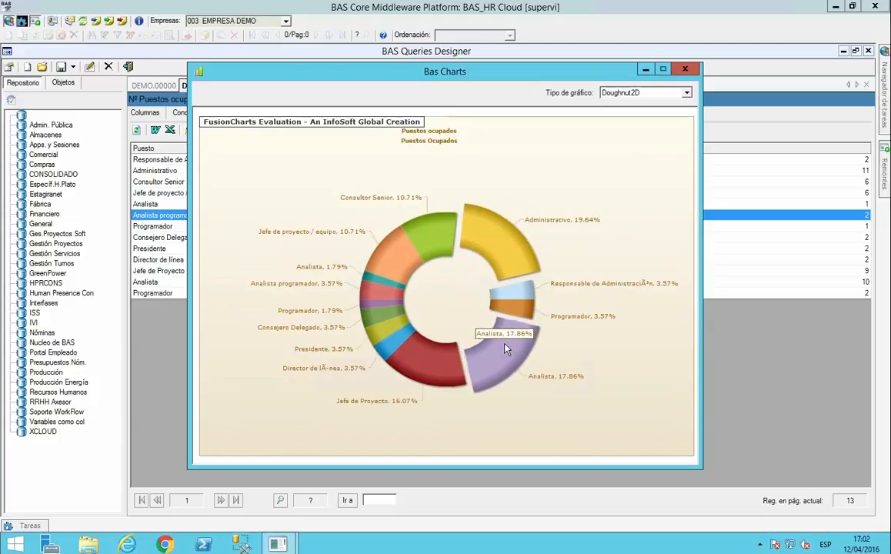
pyautogui.click(686, 70)
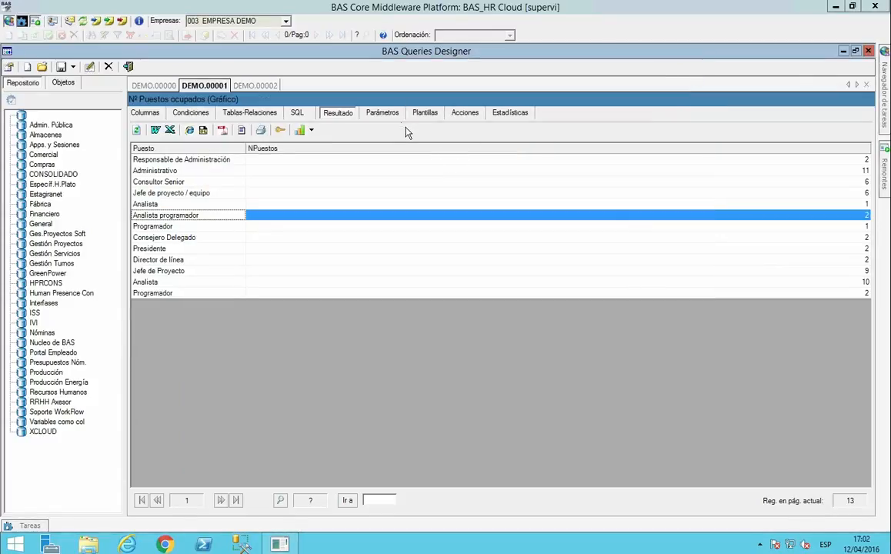
# Chart the Pirámide de Edad query results with the Pirámide graphic, view it as Line2D and close the chart.
pyautogui.click(253, 86)
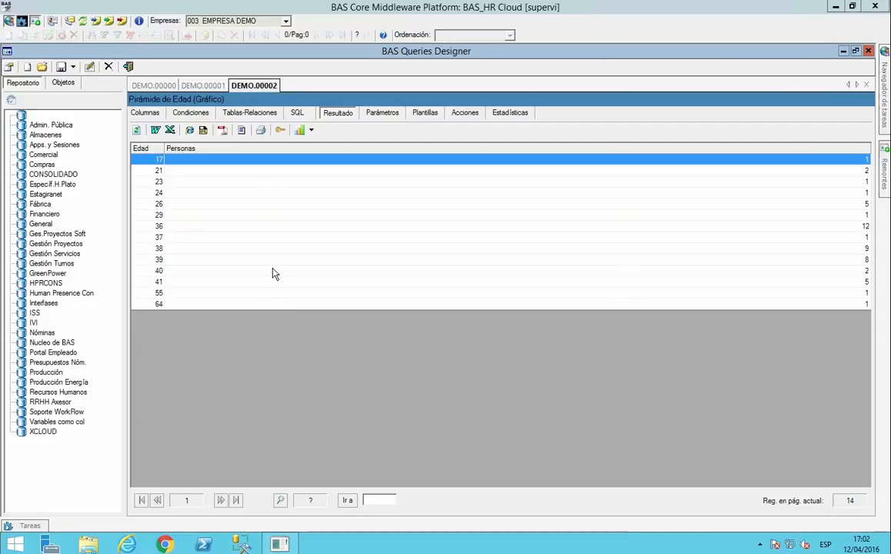
pyautogui.click(312, 130)
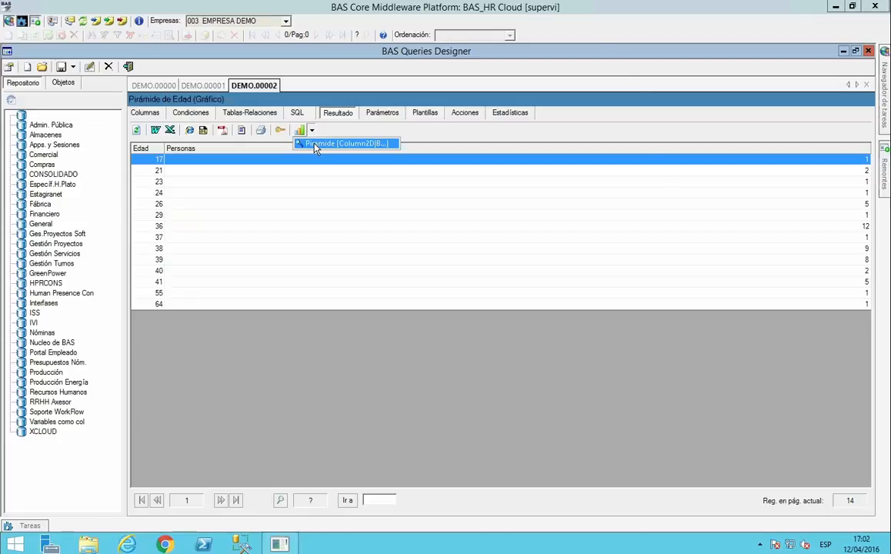
pyautogui.click(315, 144)
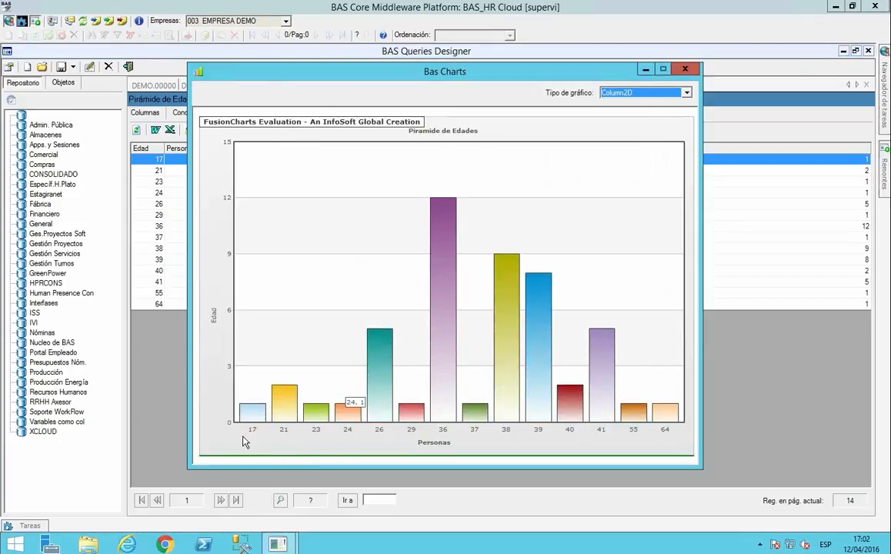
pyautogui.click(686, 93)
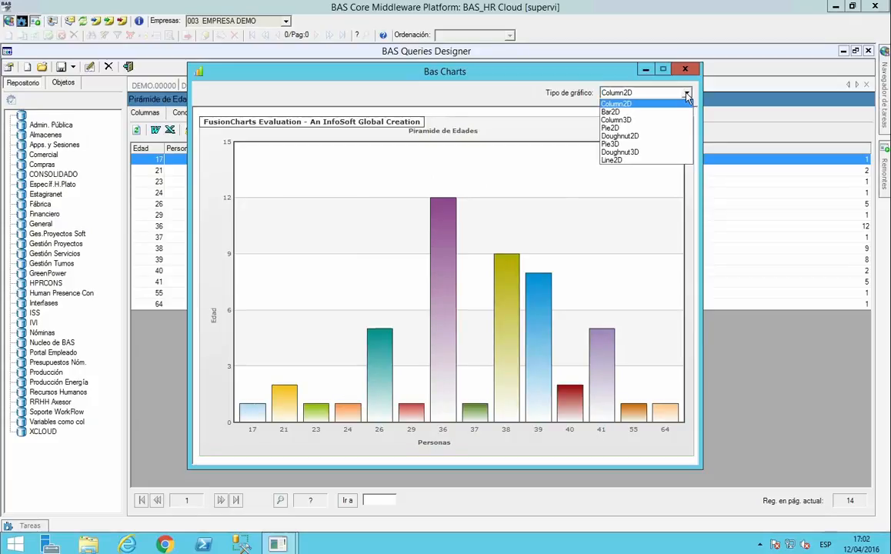
pyautogui.click(621, 160)
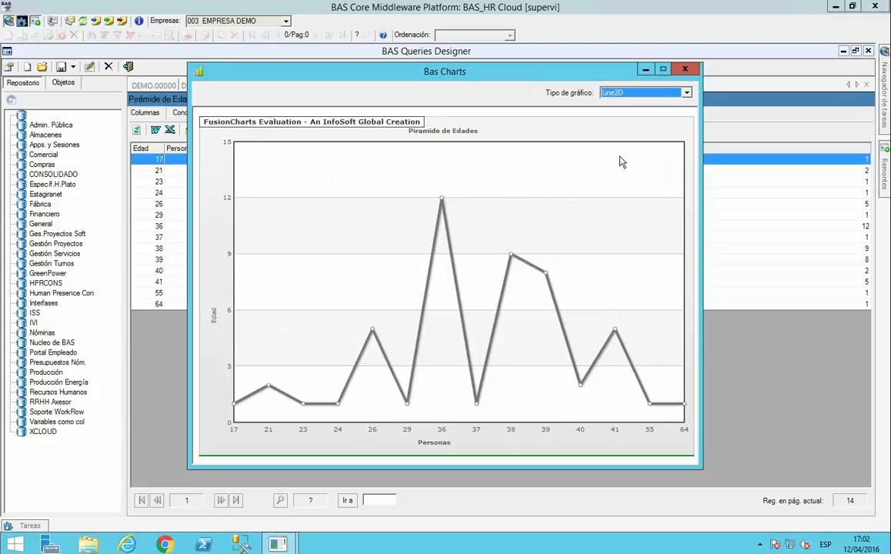
pyautogui.click(693, 71)
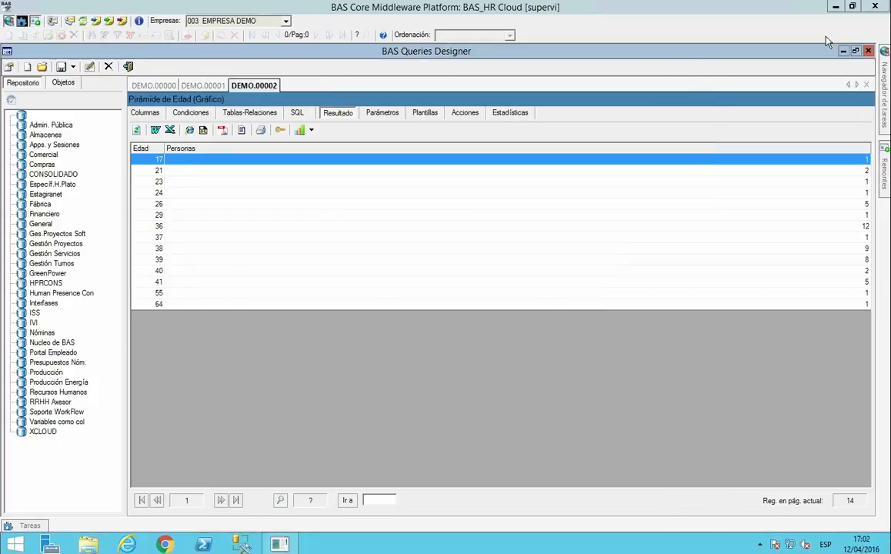